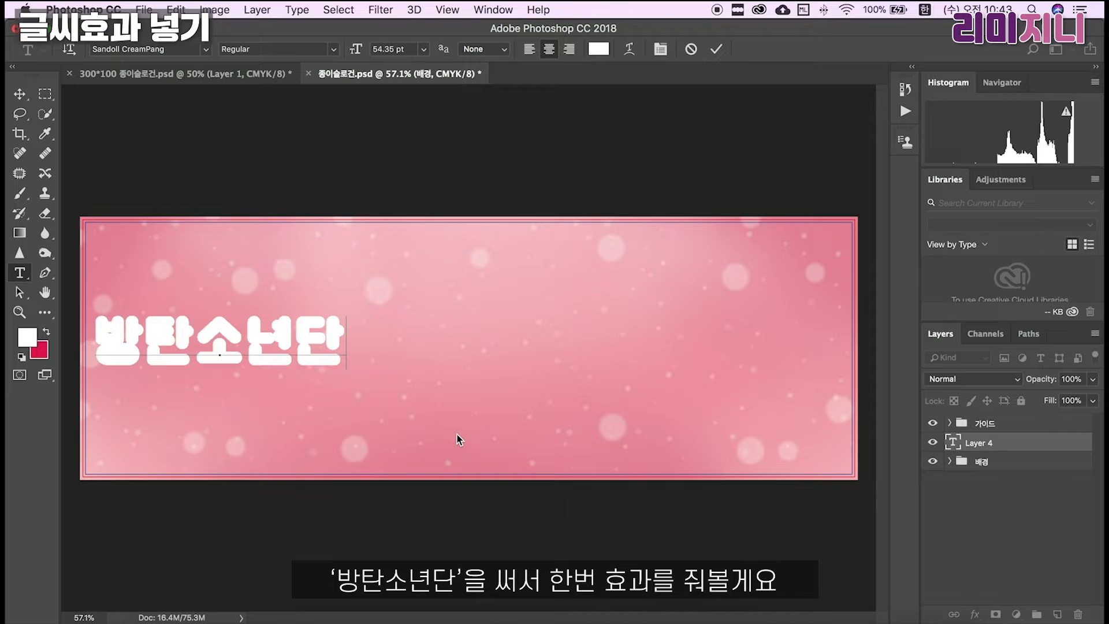
- Move the 방탄소년단 text to the middle of the banner and scale it up to about 123 pt
{"action": "left_click_drag", "start_coordinate": [346, 344], "coordinate": [63, 122]}
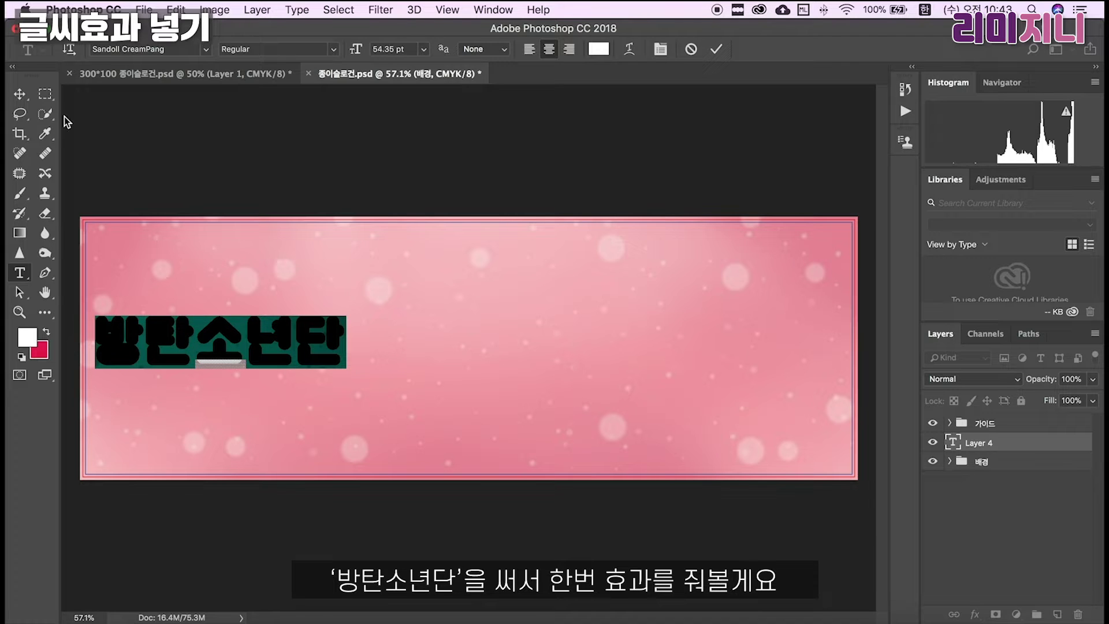
{"action": "left_click", "coordinate": [20, 94]}
{"action": "left_click_drag", "start_coordinate": [311, 320], "coordinate": [560, 320]}
{"action": "key", "text": "ctrl+t"}
{"action": "left_click_drag", "start_coordinate": [595, 316], "coordinate": [752, 297]}
{"action": "key", "text": "Return"}
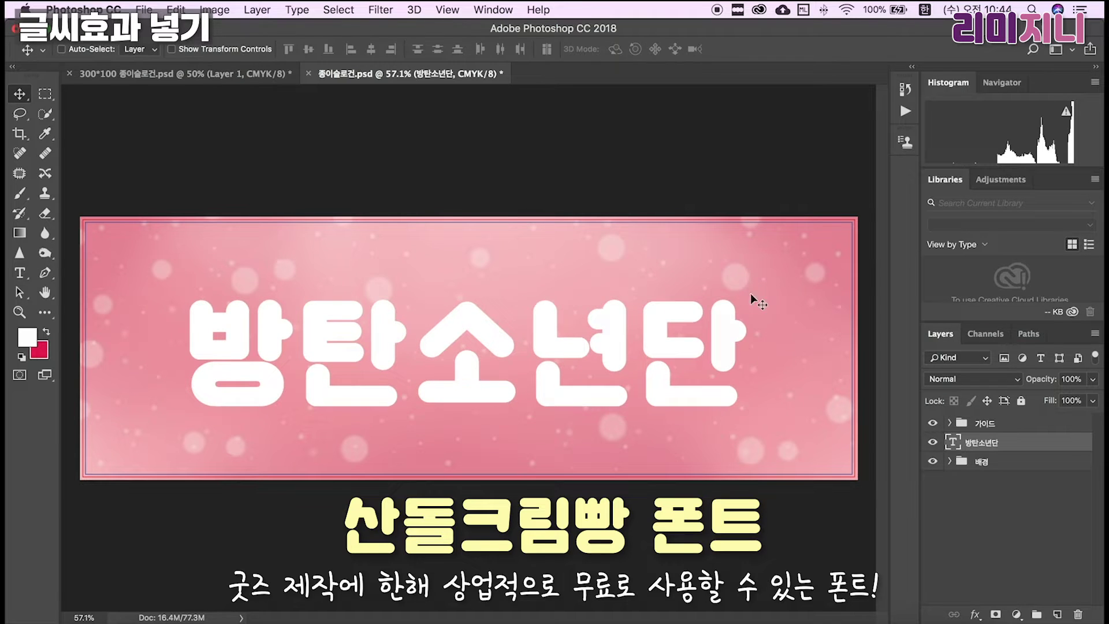
- Look up the banner text's typeface in the font list without changing it
{"action": "key", "text": "t"}
{"action": "left_click_drag", "start_coordinate": [748, 358], "coordinate": [523, 359]}
{"action": "left_click", "coordinate": [206, 49]}
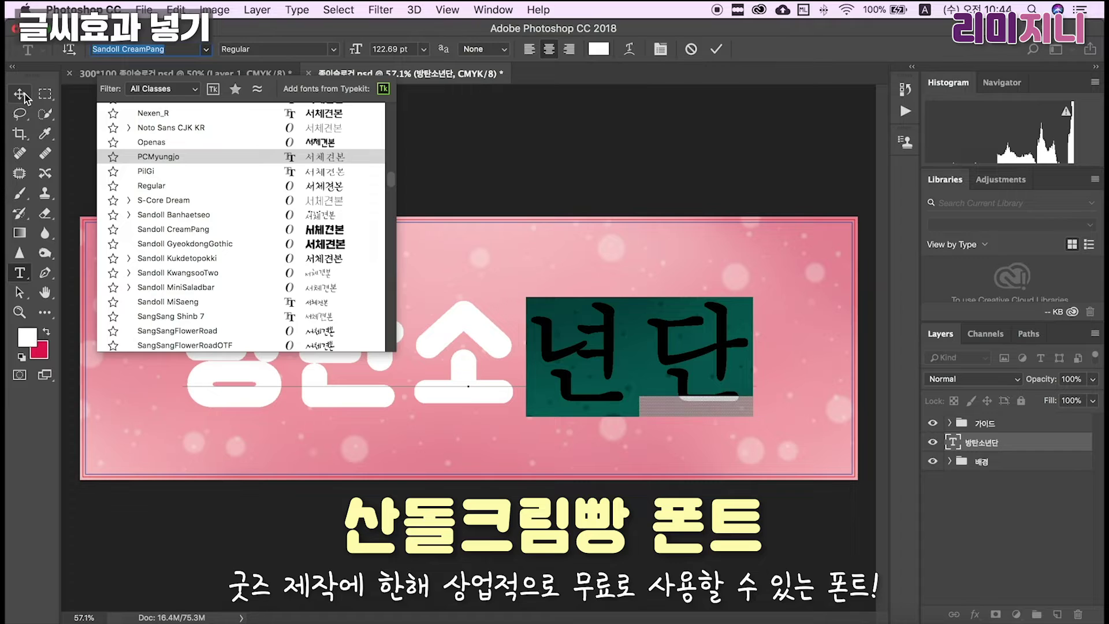
{"action": "key", "text": "Return"}
{"action": "left_click", "coordinate": [434, 203]}
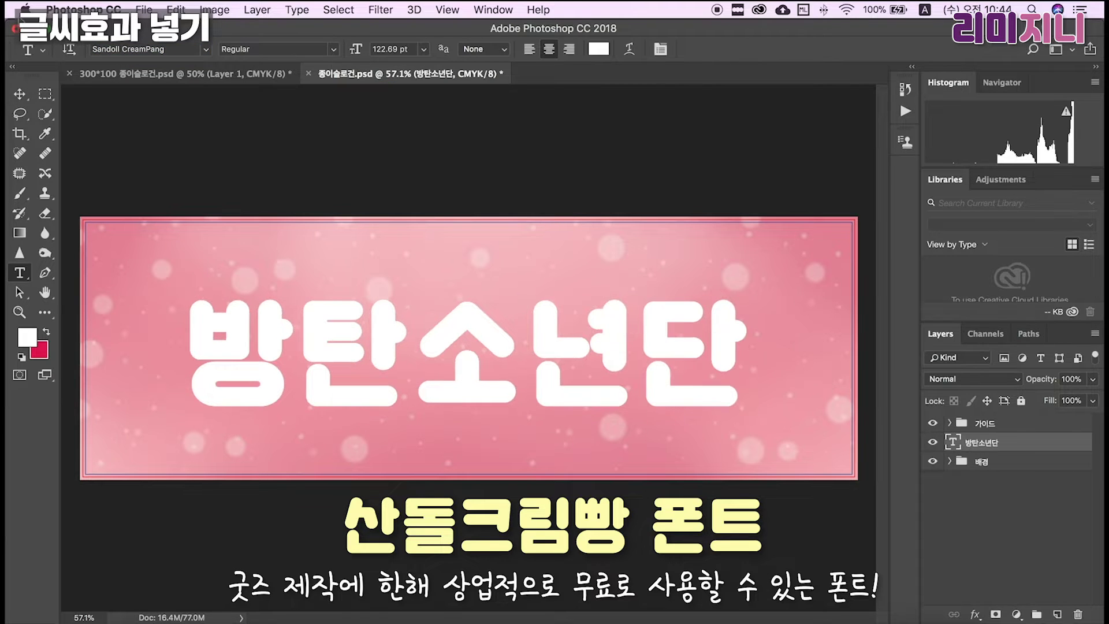
{"action": "left_click", "coordinate": [24, 96]}
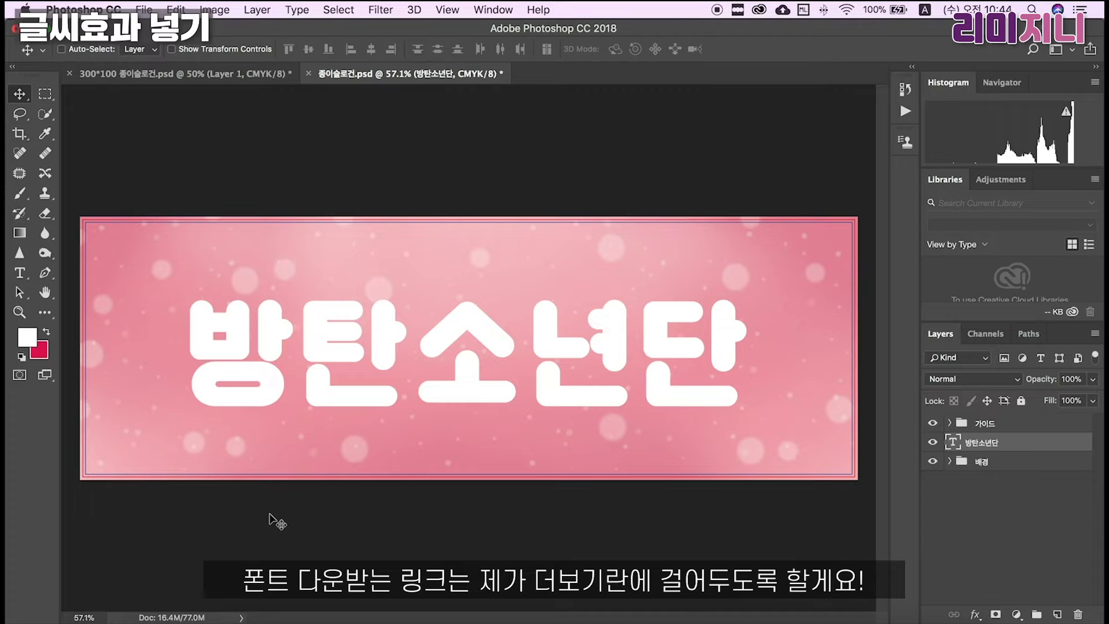
- Add a Stroke layer style to the 방탄소년단 text layer and set its fill type to Gradient
{"action": "key", "text": "shift+Up"}
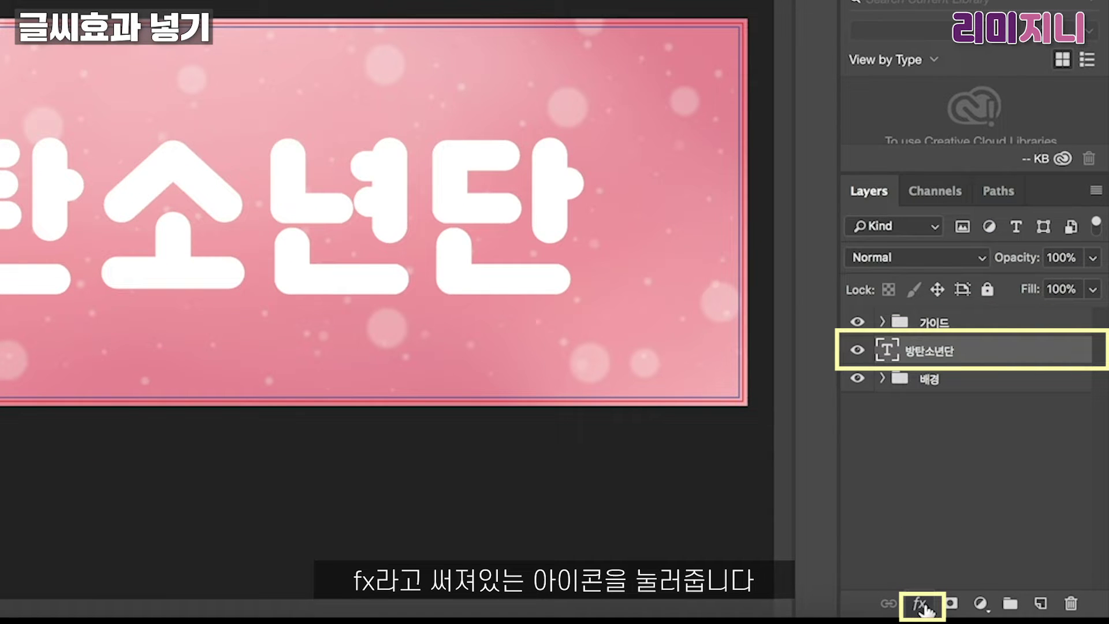
{"action": "left_click", "coordinate": [922, 605]}
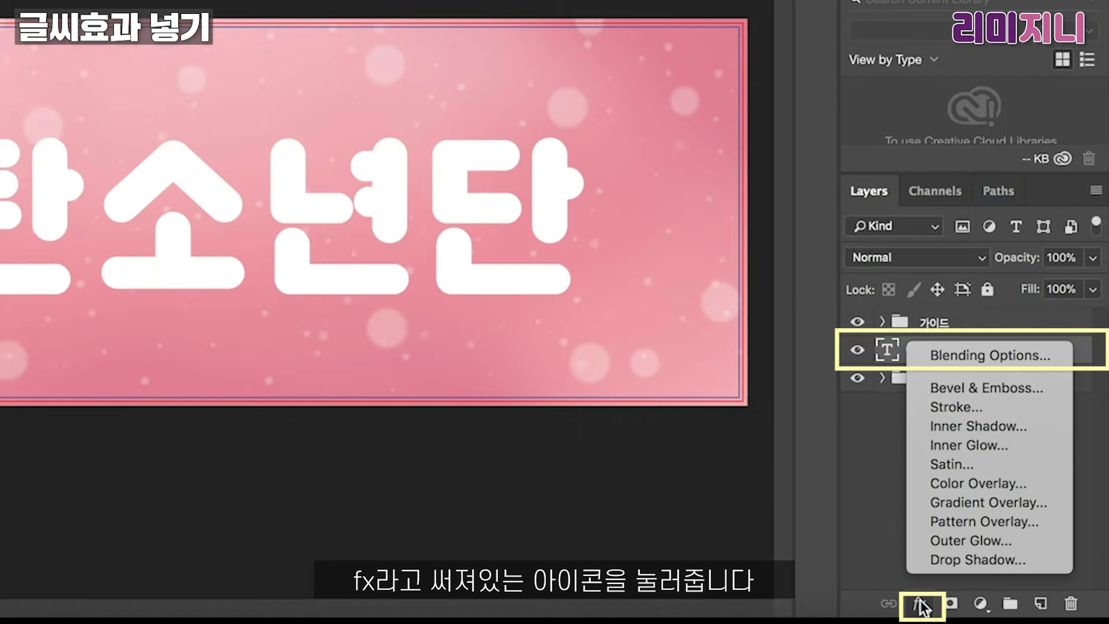
{"action": "left_click", "coordinate": [962, 407]}
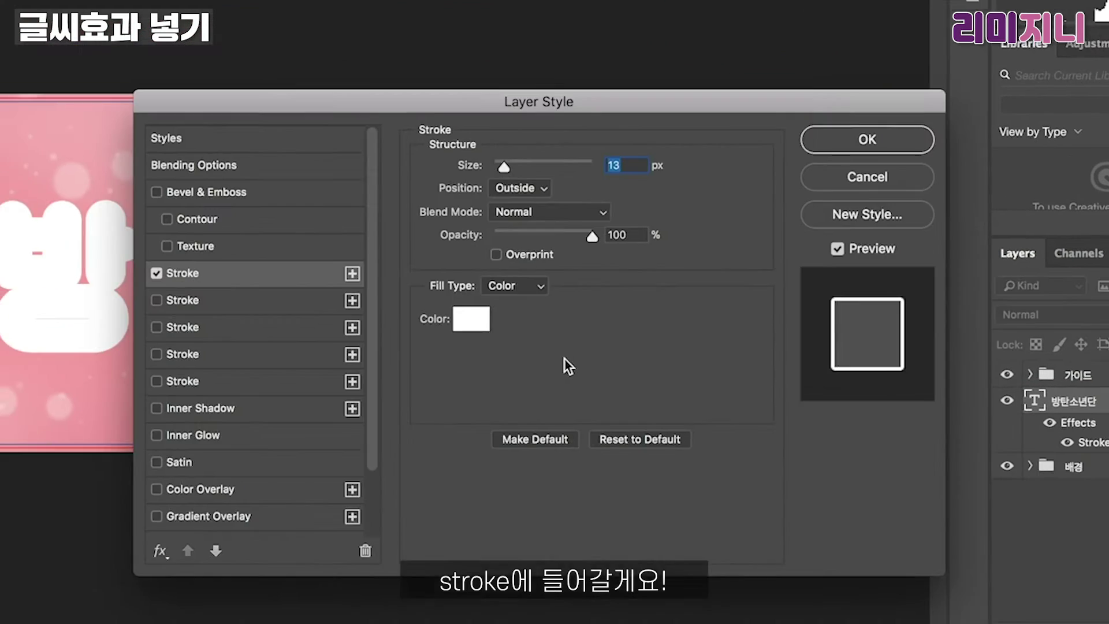
{"action": "left_click_drag", "start_coordinate": [563, 107], "coordinate": [681, 81]}
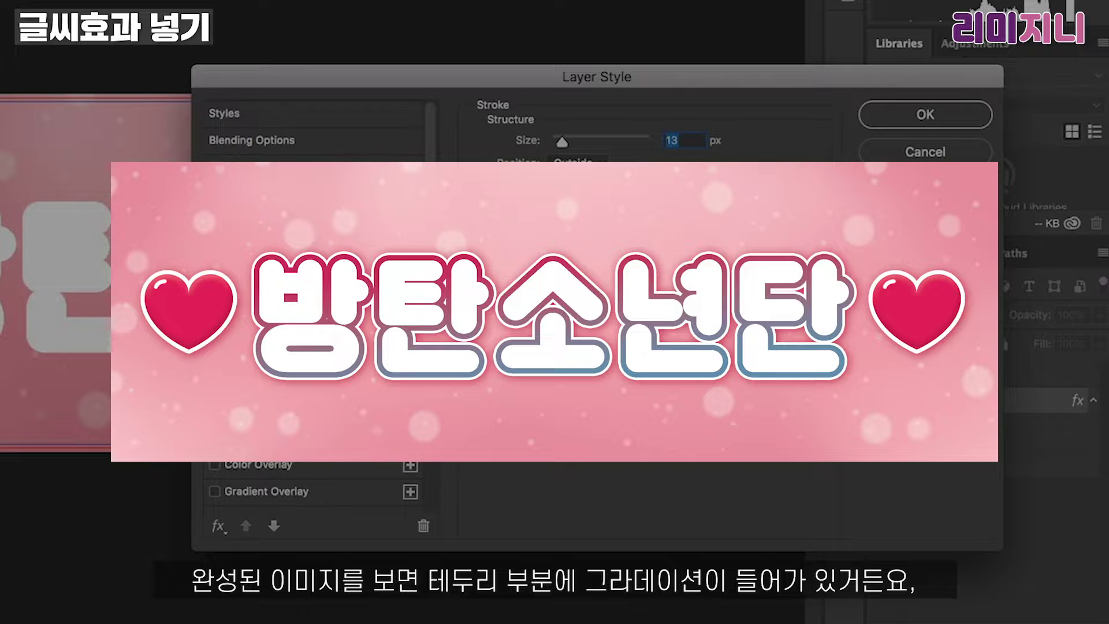
{"action": "left_click", "coordinate": [578, 258]}
{"action": "left_click", "coordinate": [585, 274]}
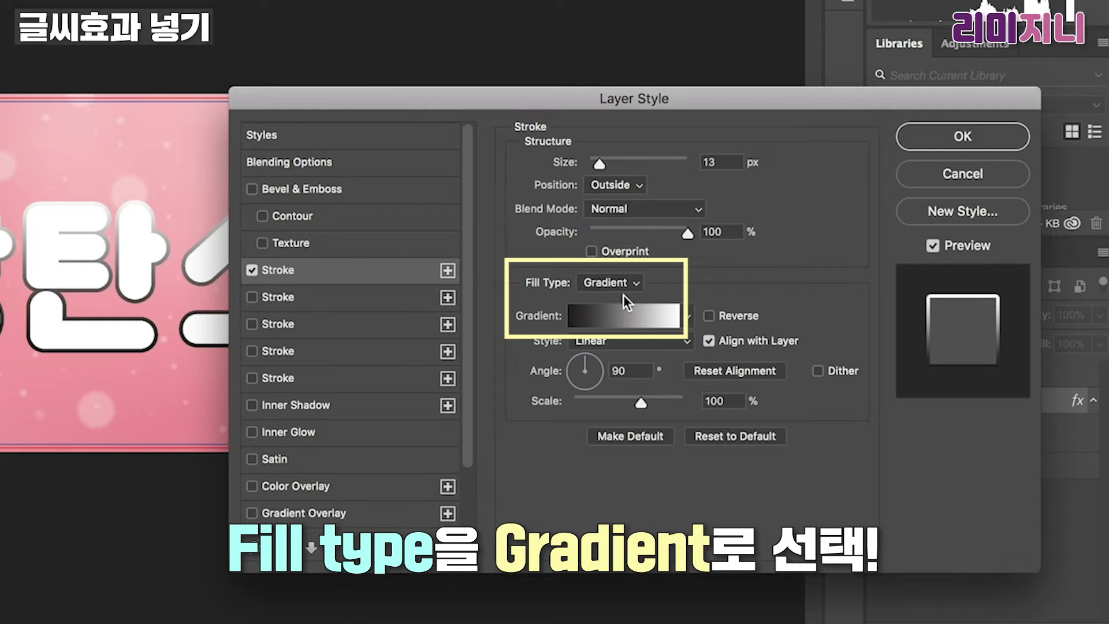
{"action": "left_click_drag", "start_coordinate": [575, 101], "coordinate": [741, 89]}
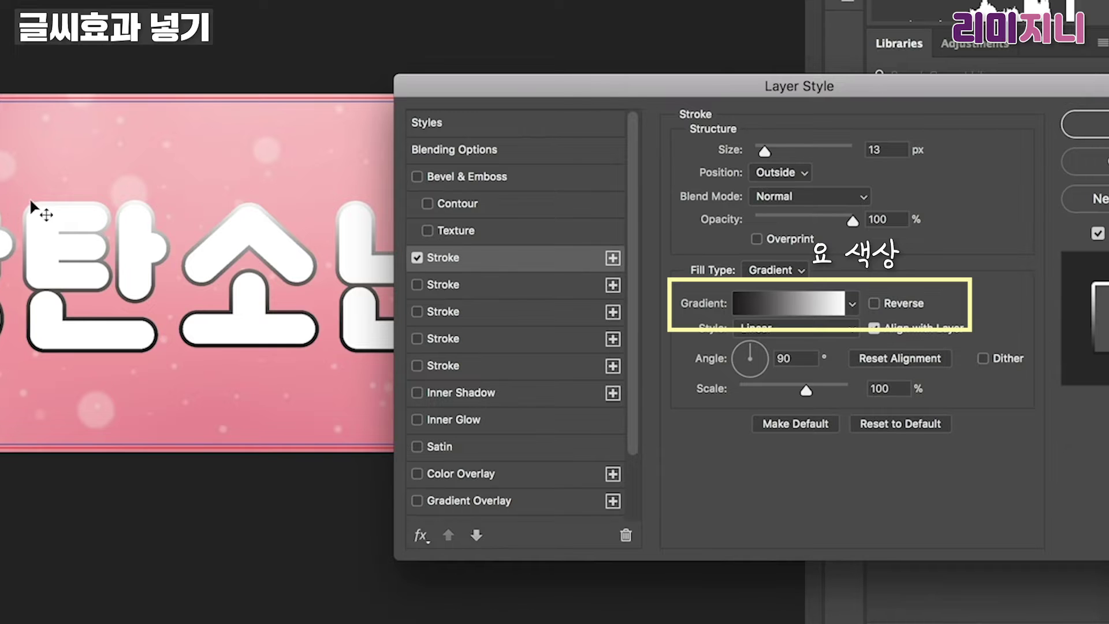
- Open the stroke gradient for editing and set the colour stop at location 100% to crimson d13858
{"action": "left_click", "coordinate": [826, 304]}
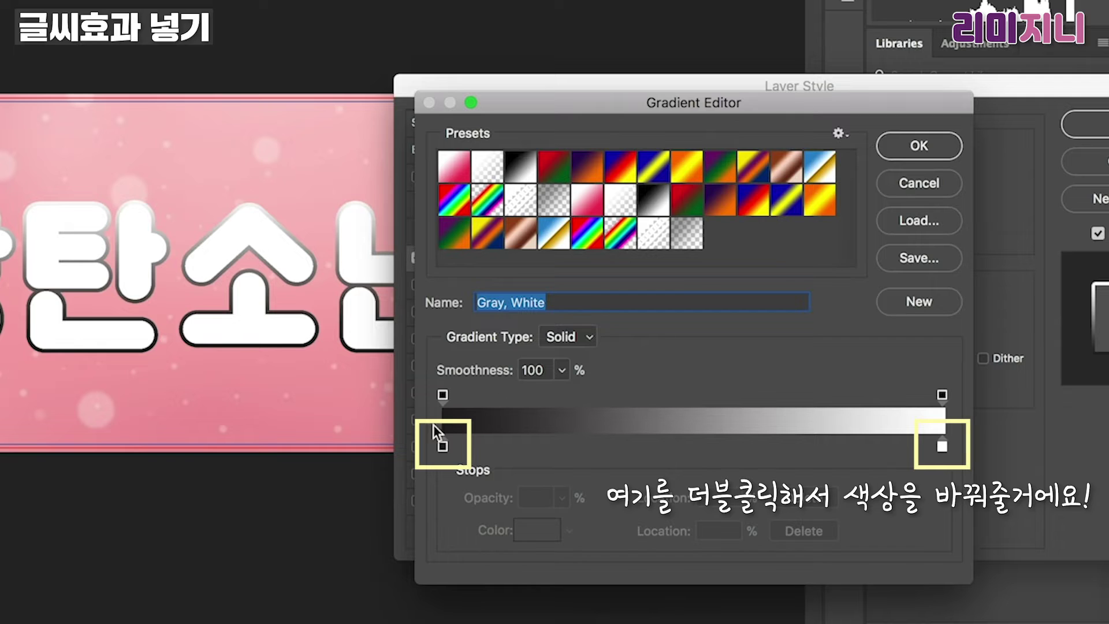
{"action": "left_click", "coordinate": [444, 447]}
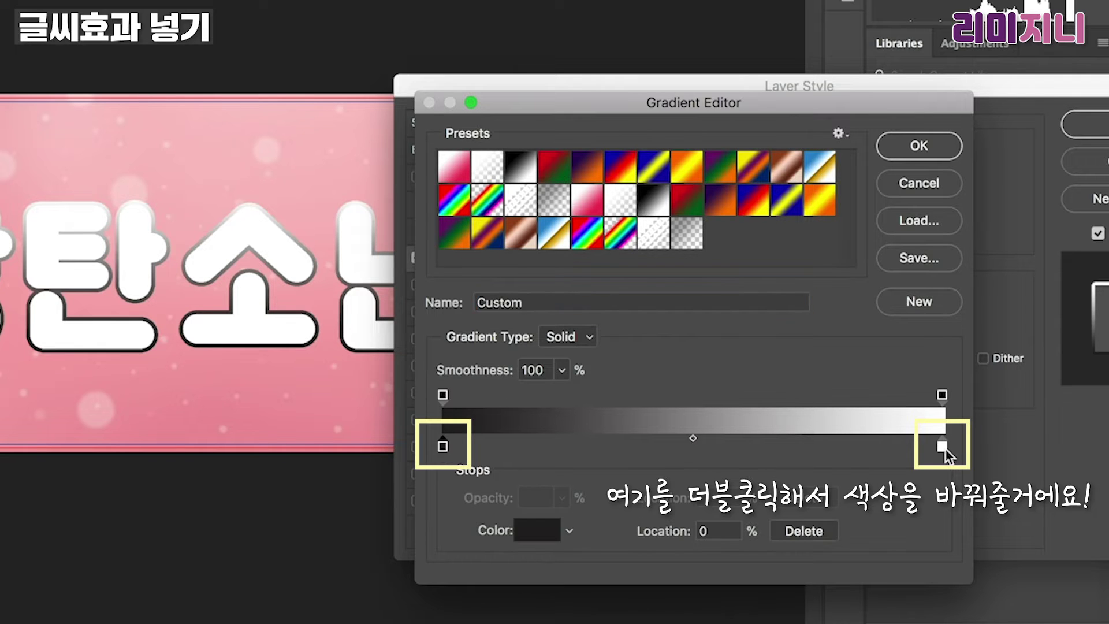
{"action": "double_click", "coordinate": [943, 448]}
{"action": "left_click", "coordinate": [294, 98]}
{"action": "left_click", "coordinate": [273, 106]}
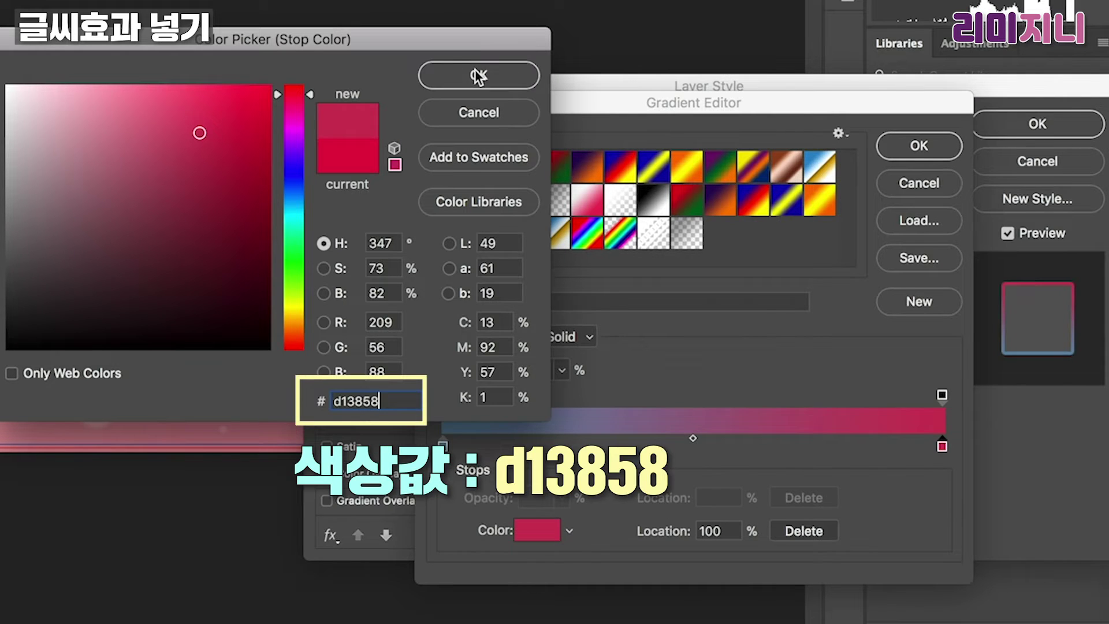
- Set the gradient's colour stop at location 0% to blue and accept the gradient
{"action": "double_click", "coordinate": [444, 446]}
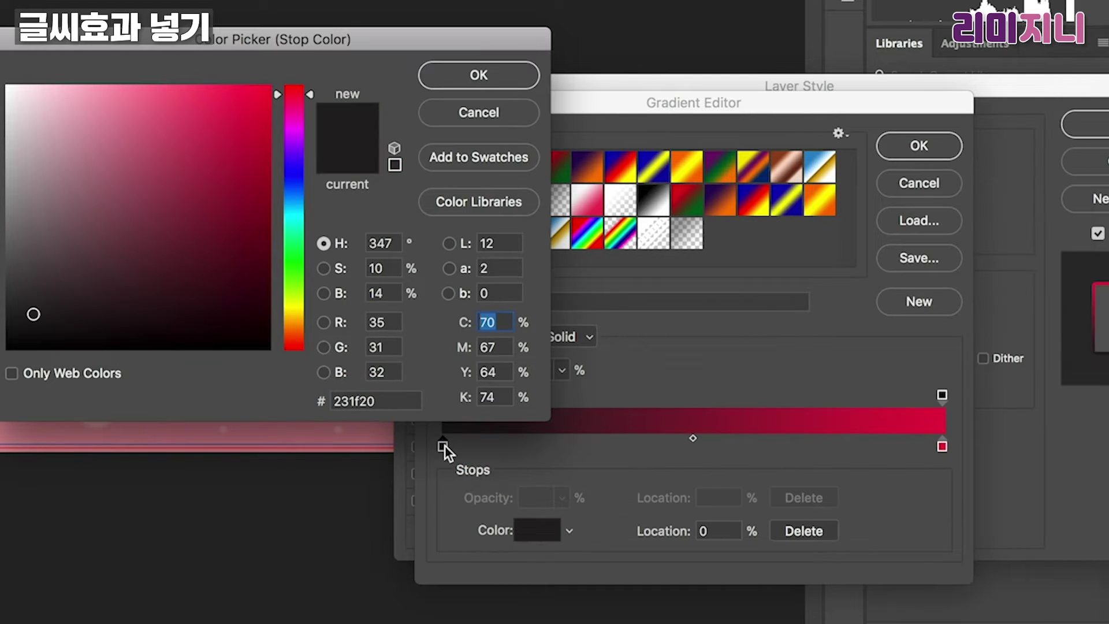
{"action": "left_click_drag", "start_coordinate": [305, 185], "coordinate": [305, 192]}
{"action": "left_click", "coordinate": [272, 85]}
{"action": "left_click", "coordinate": [273, 85]}
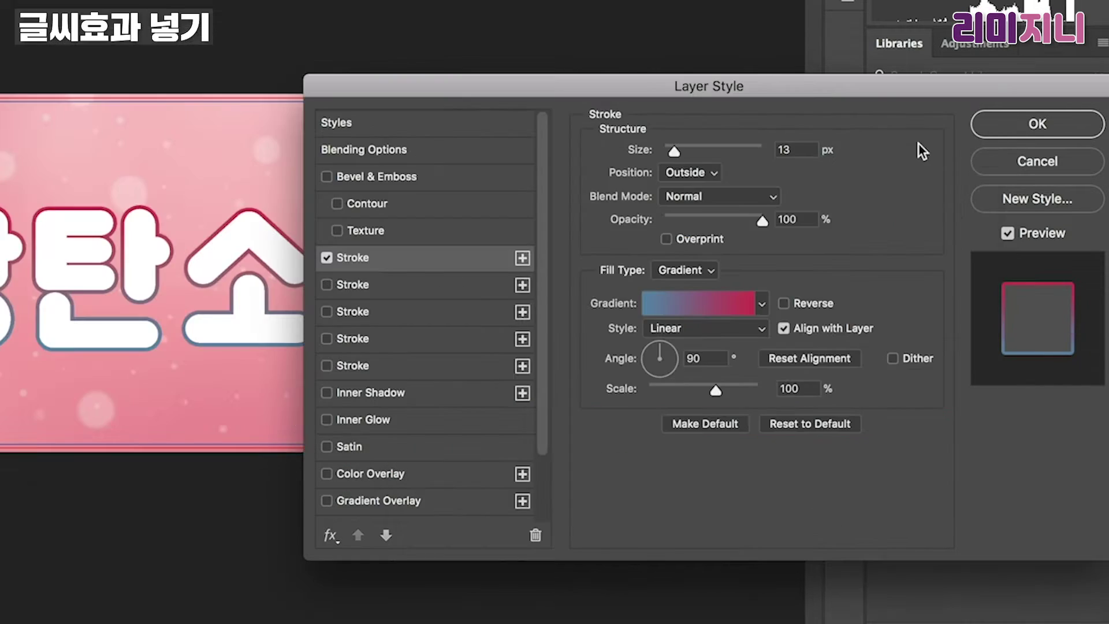
- Set the gradient stroke's size to 22 px and uncover the banner text behind the dialog
{"action": "double_click", "coordinate": [808, 151]}
{"action": "type", "text": "22"}
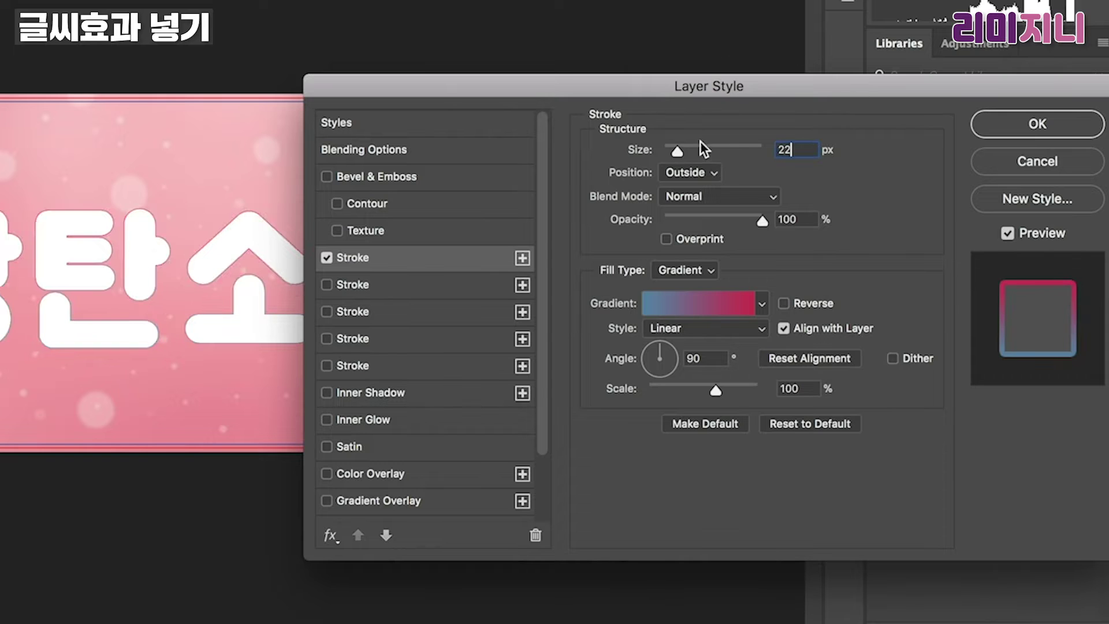
{"action": "left_click_drag", "start_coordinate": [723, 95], "coordinate": [571, 319]}
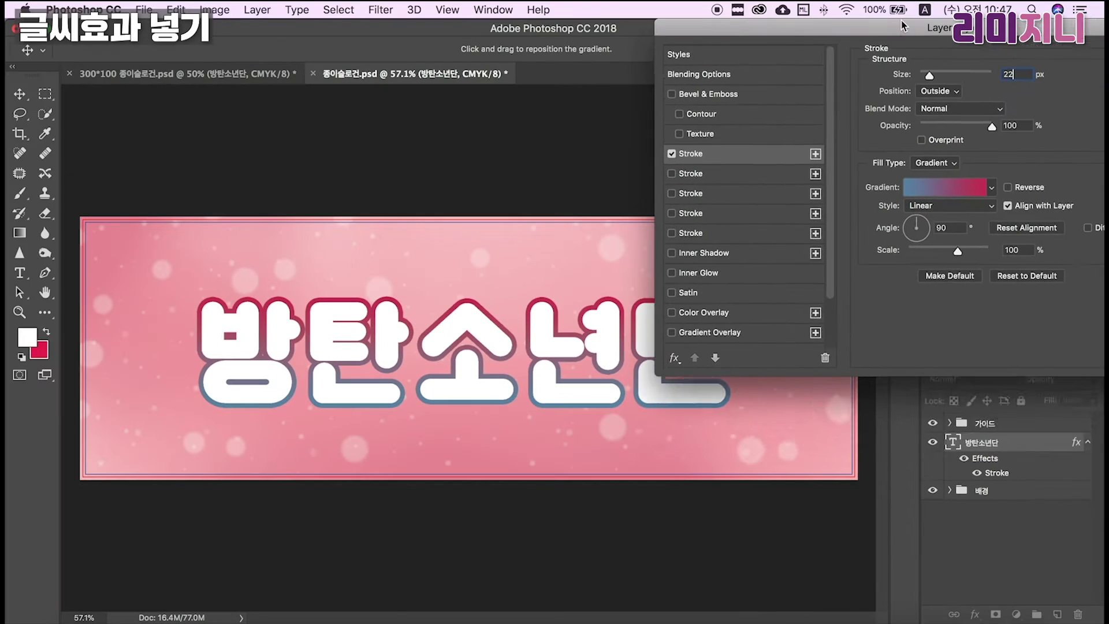
- Try different angles for the stroke gradient, including 33°, and settle on 96°
{"action": "left_click", "coordinate": [915, 259]}
{"action": "left_click_drag", "start_coordinate": [912, 253], "coordinate": [913, 267]}
{"action": "left_click_drag", "start_coordinate": [883, 57], "coordinate": [933, 23]}
{"action": "left_click", "coordinate": [964, 225]}
{"action": "left_click", "coordinate": [968, 230]}
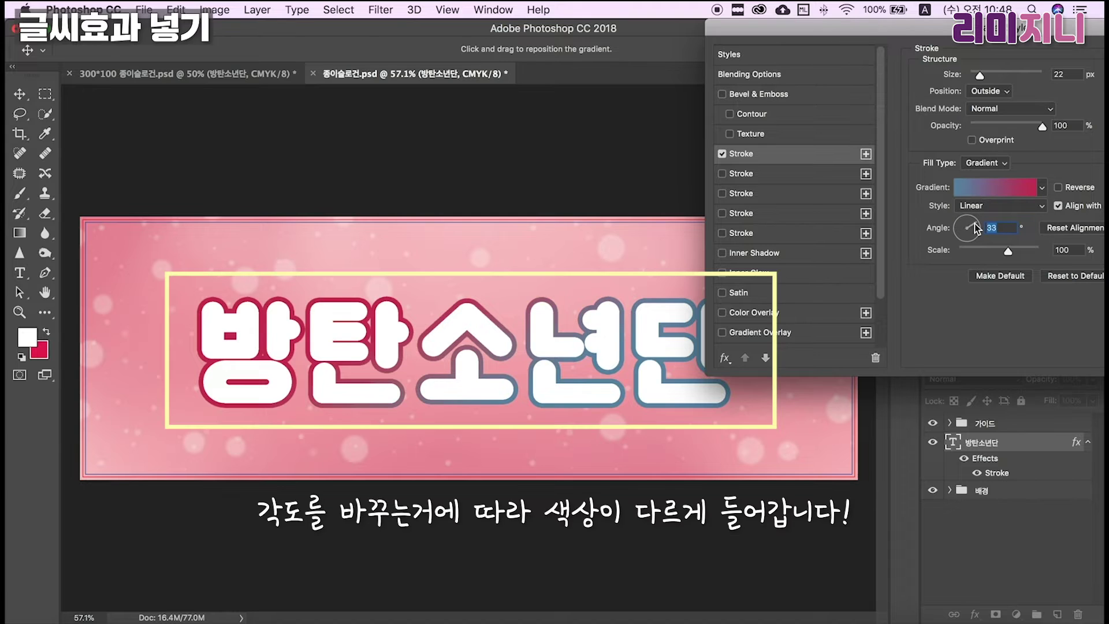
{"action": "left_click", "coordinate": [965, 228]}
{"action": "left_click_drag", "start_coordinate": [963, 223], "coordinate": [962, 220]}
{"action": "left_click", "coordinate": [968, 227]}
{"action": "left_click", "coordinate": [965, 222]}
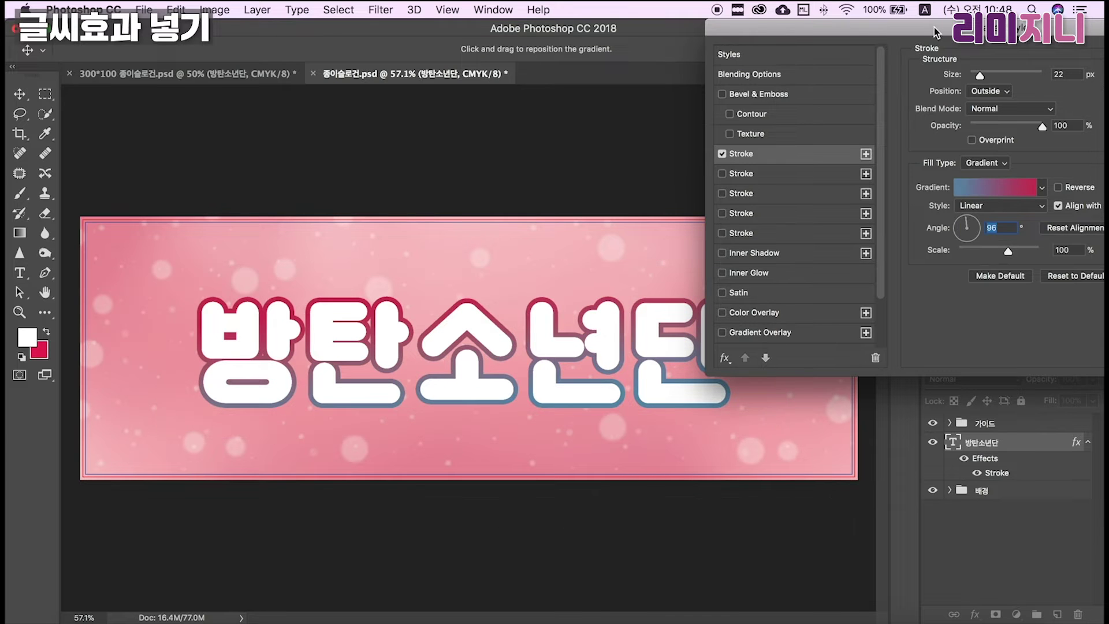
- Add a second stroke in solid white, 32 px outside the text, and apply the layer style
{"action": "mouse_move", "coordinate": [934, 26]}
{"action": "left_mouse_down"}
{"action": "mouse_move", "coordinate": [964, 396]}
{"action": "mouse_move", "coordinate": [844, 120]}
{"action": "mouse_move", "coordinate": [749, 124]}
{"action": "left_mouse_up"}
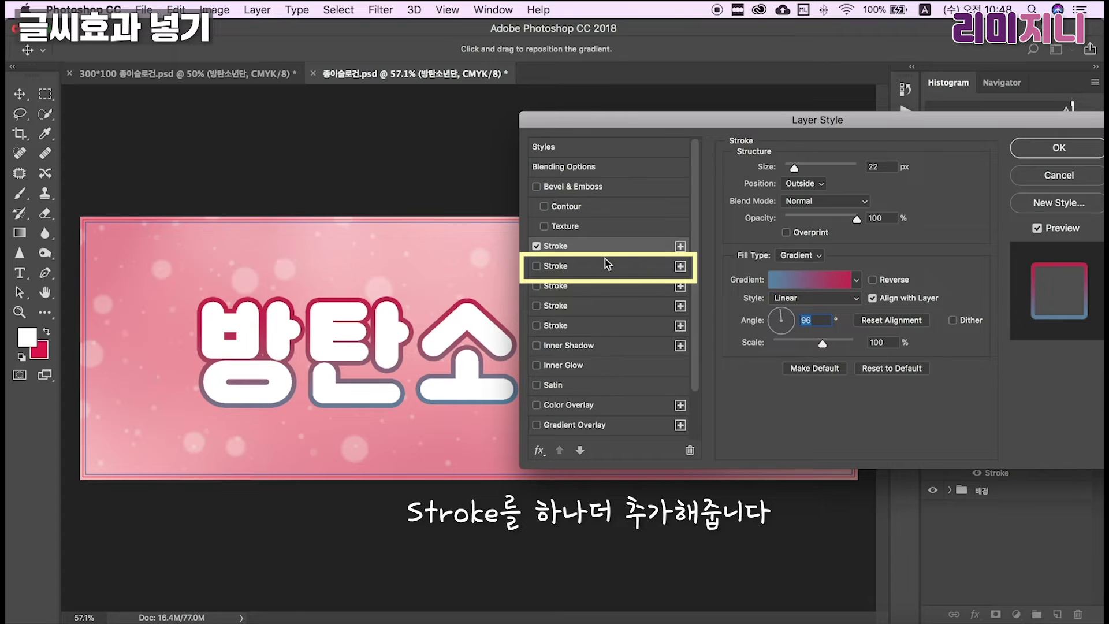
{"action": "left_click", "coordinate": [598, 267]}
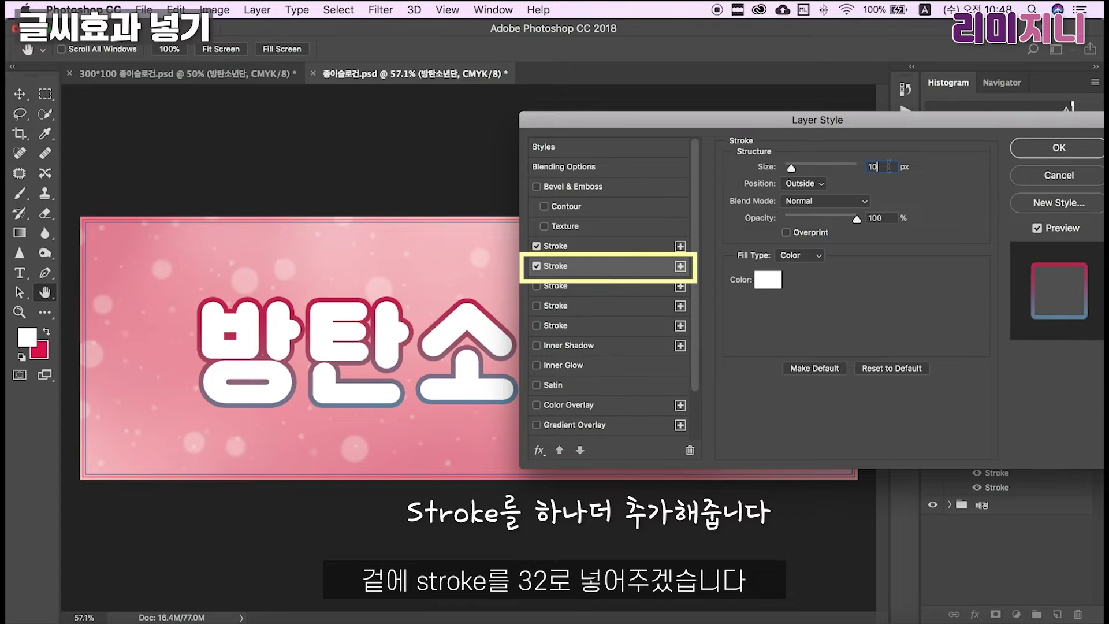
{"action": "type", "text": "32"}
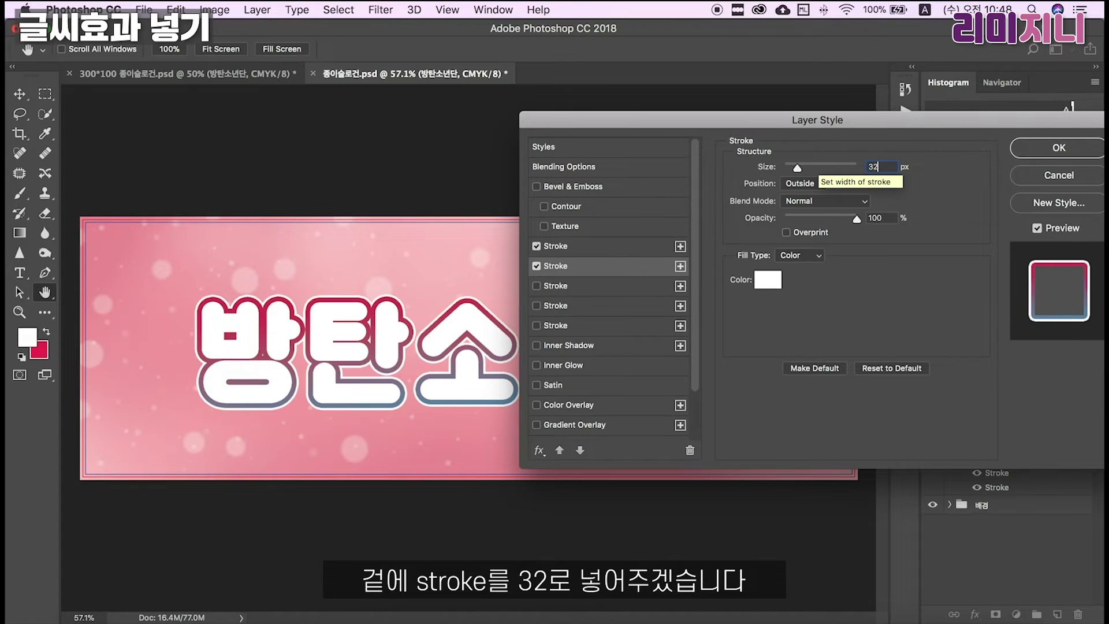
{"action": "left_click", "coordinate": [1040, 148]}
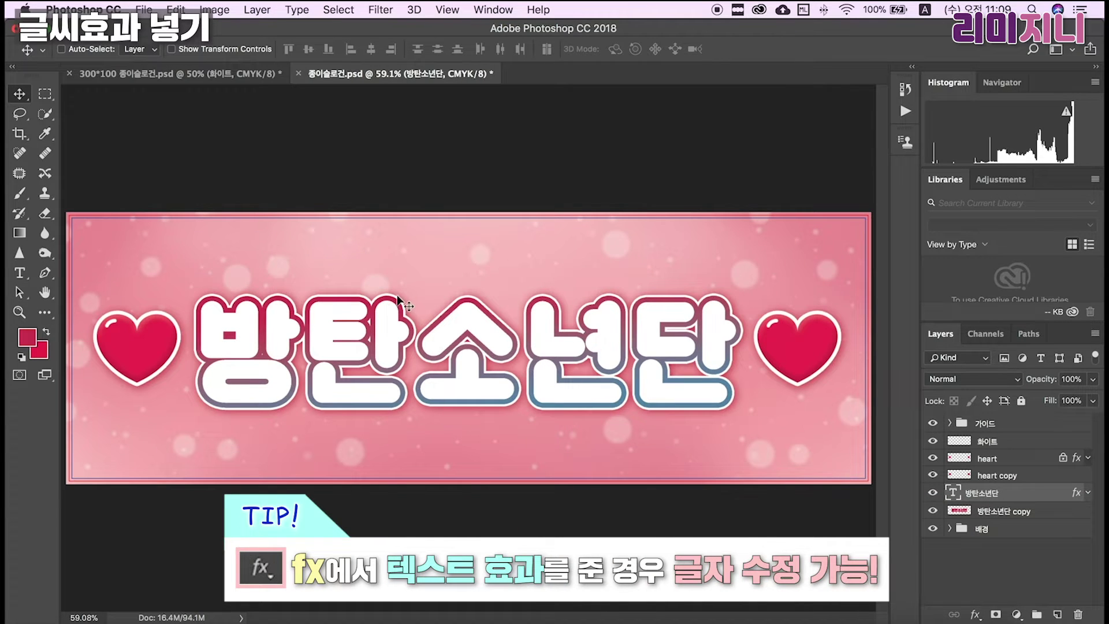
- Replace the styled 방탄소년단 banner text with 리미지니 and commit the edit
{"action": "double_click", "coordinate": [648, 309]}
{"action": "left_click_drag", "start_coordinate": [729, 338], "coordinate": [197, 351]}
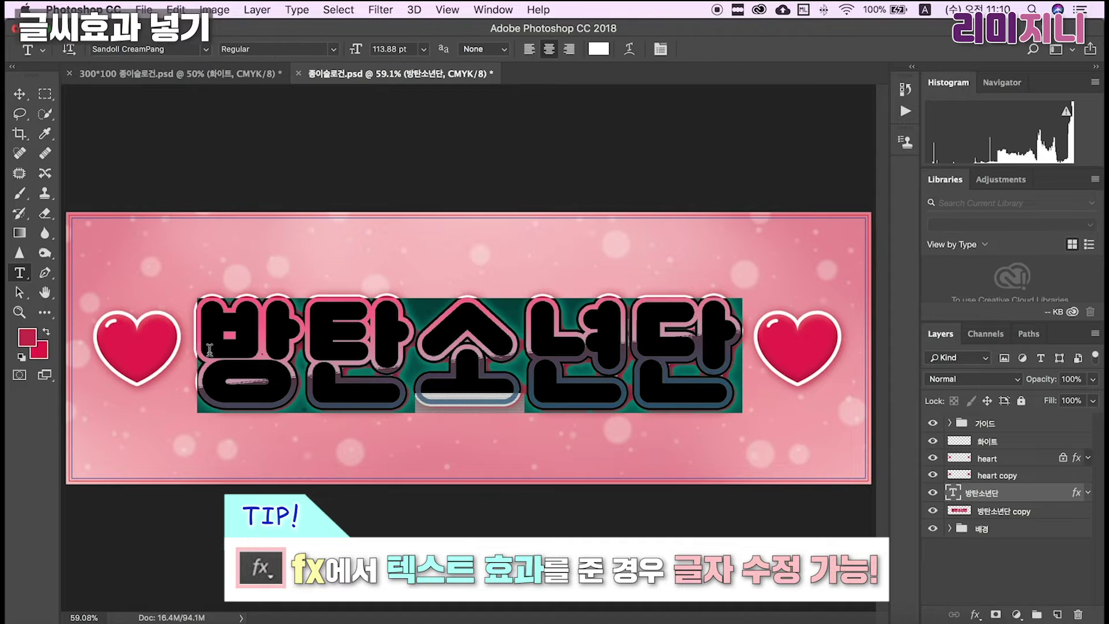
{"action": "type", "text": "리미지니"}
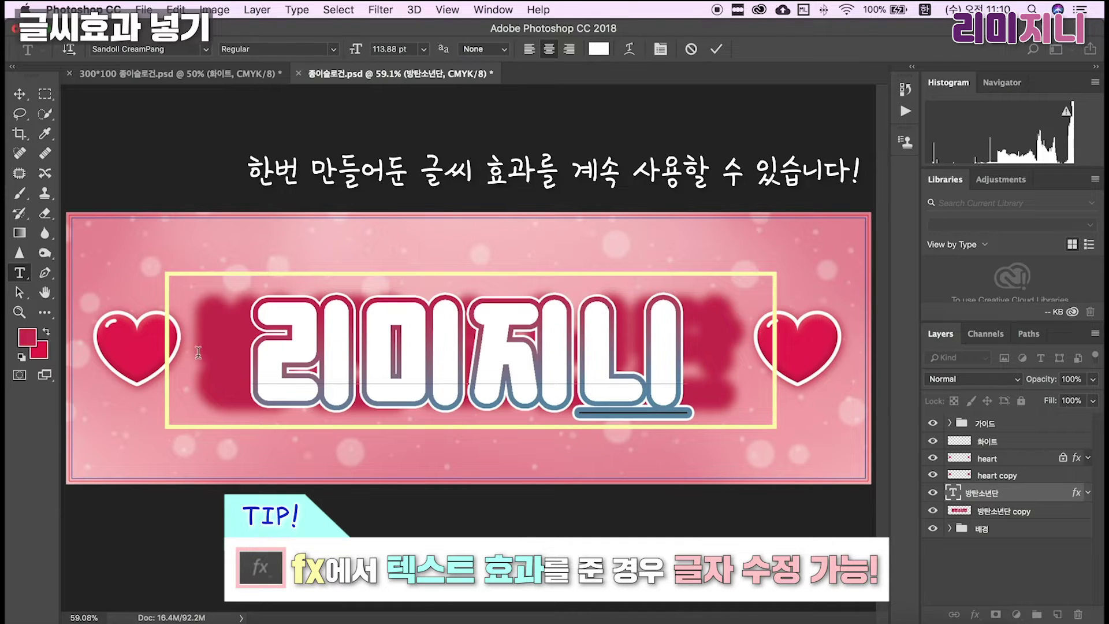
{"action": "left_click", "coordinate": [20, 94]}
{"action": "key", "text": "t"}
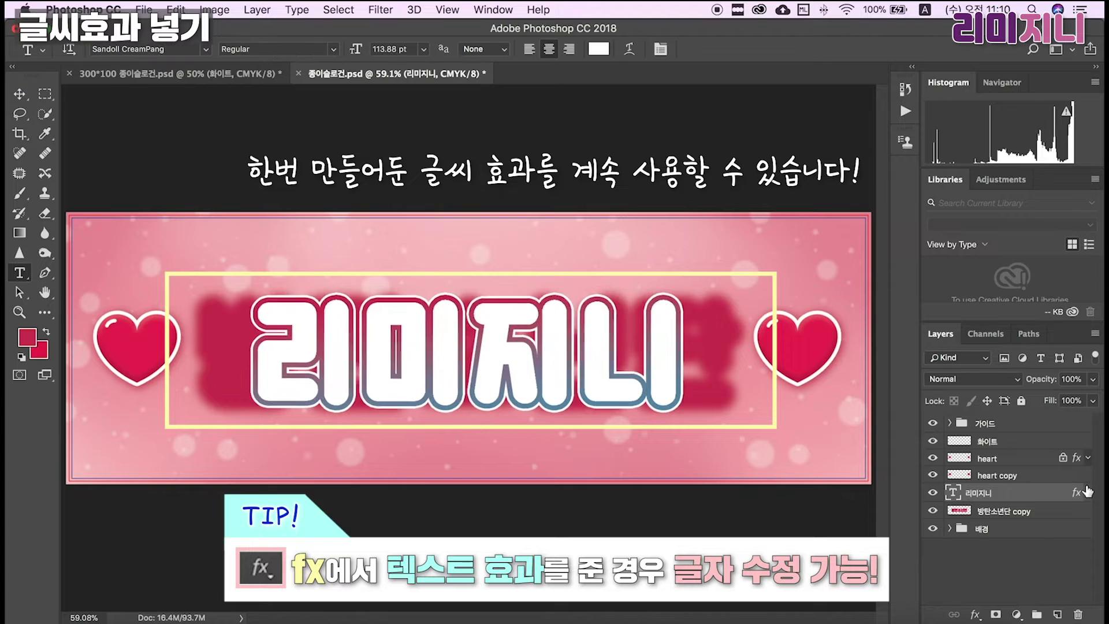
- Show the text layer's effects list and change its wording back to 방탄소년단
{"action": "left_click", "coordinate": [1077, 493]}
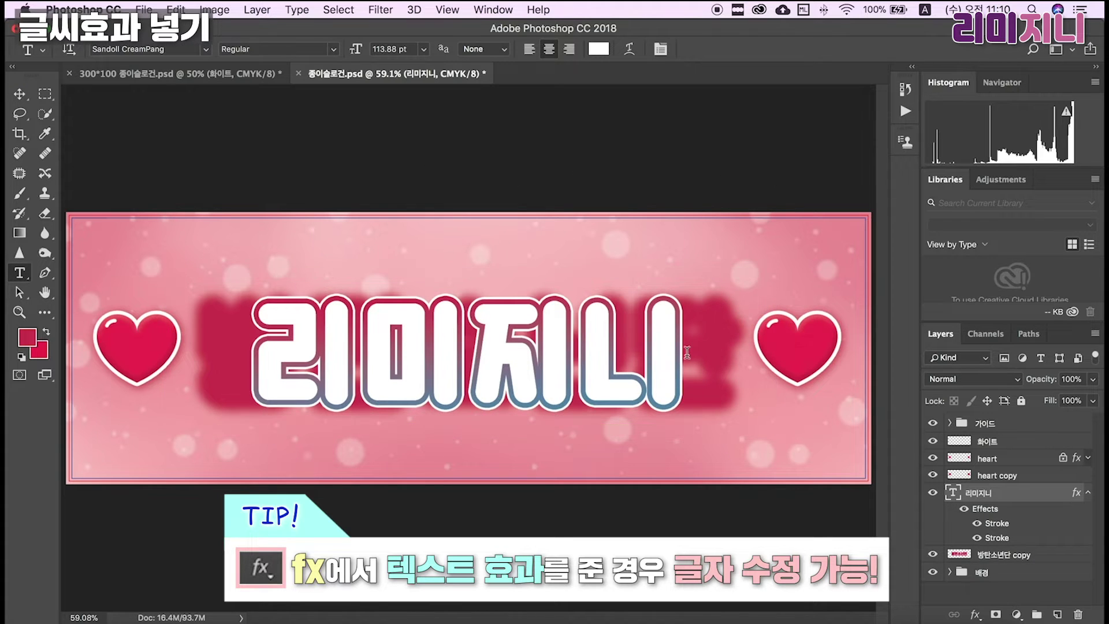
{"action": "left_click_drag", "start_coordinate": [686, 353], "coordinate": [251, 369]}
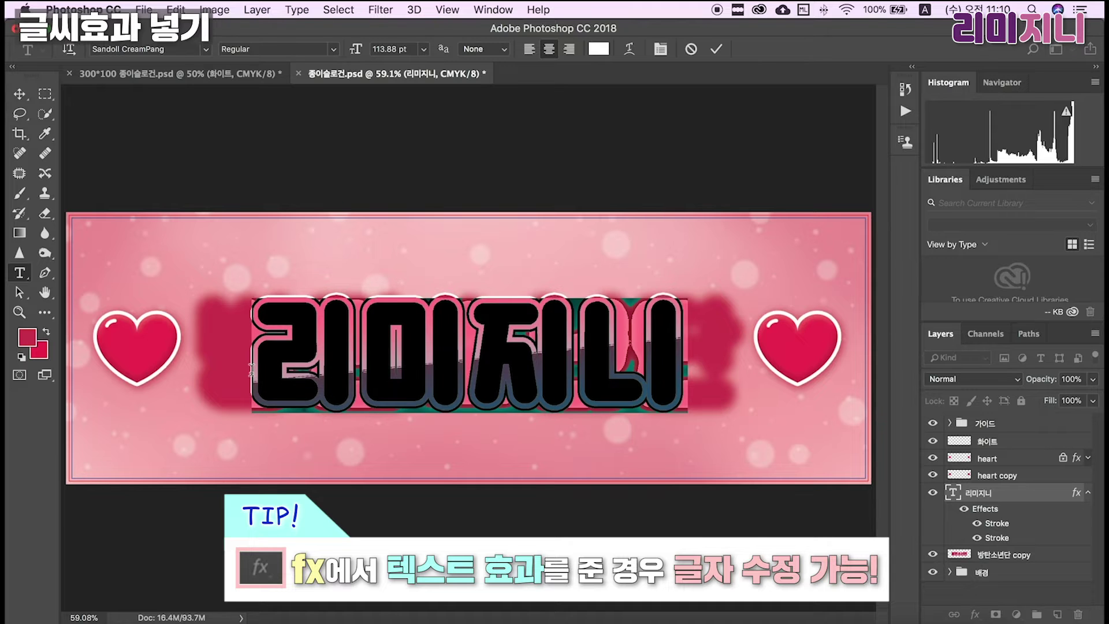
{"action": "type", "text": "방탄소년단"}
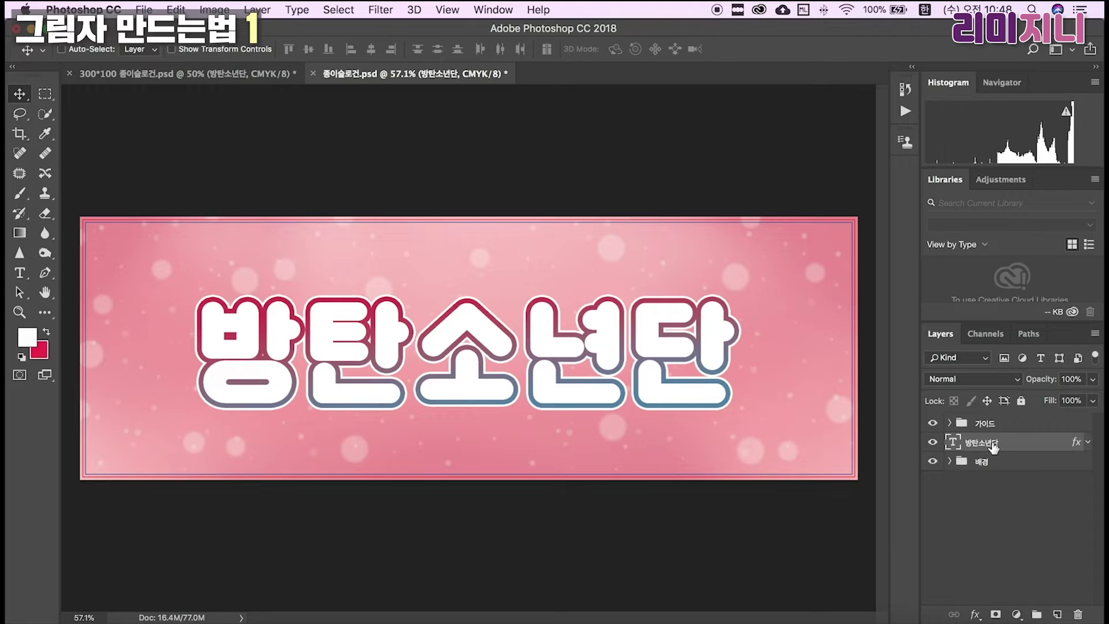
- Duplicate the 방탄소년단 text layer and place the copy beneath the original
{"action": "left_click_drag", "start_coordinate": [994, 447], "coordinate": [992, 464]}
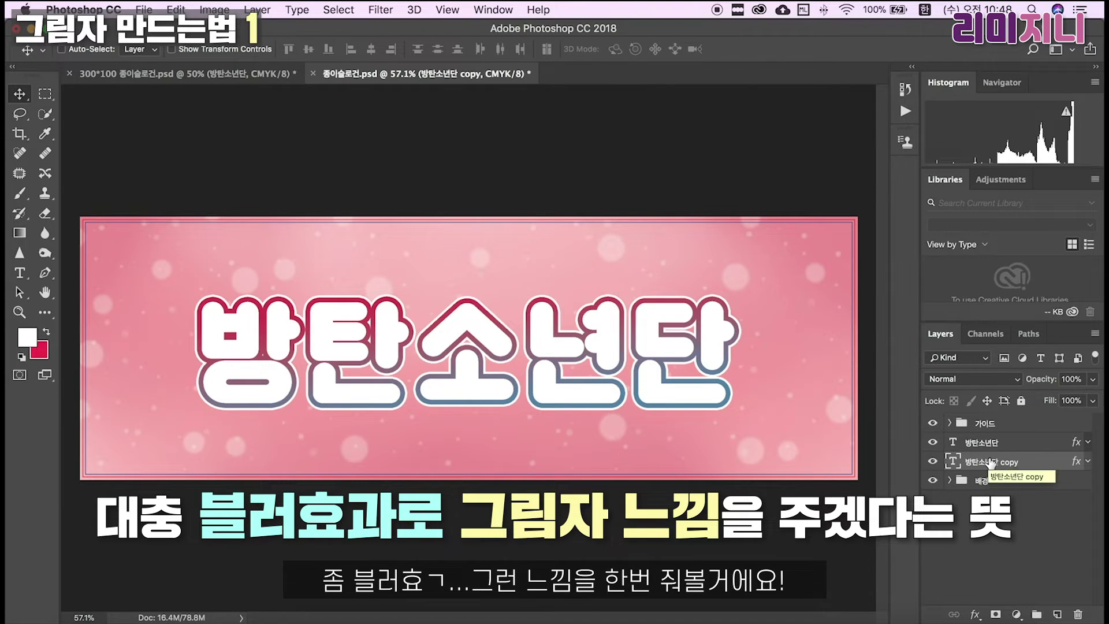
{"action": "key", "text": "super+z"}
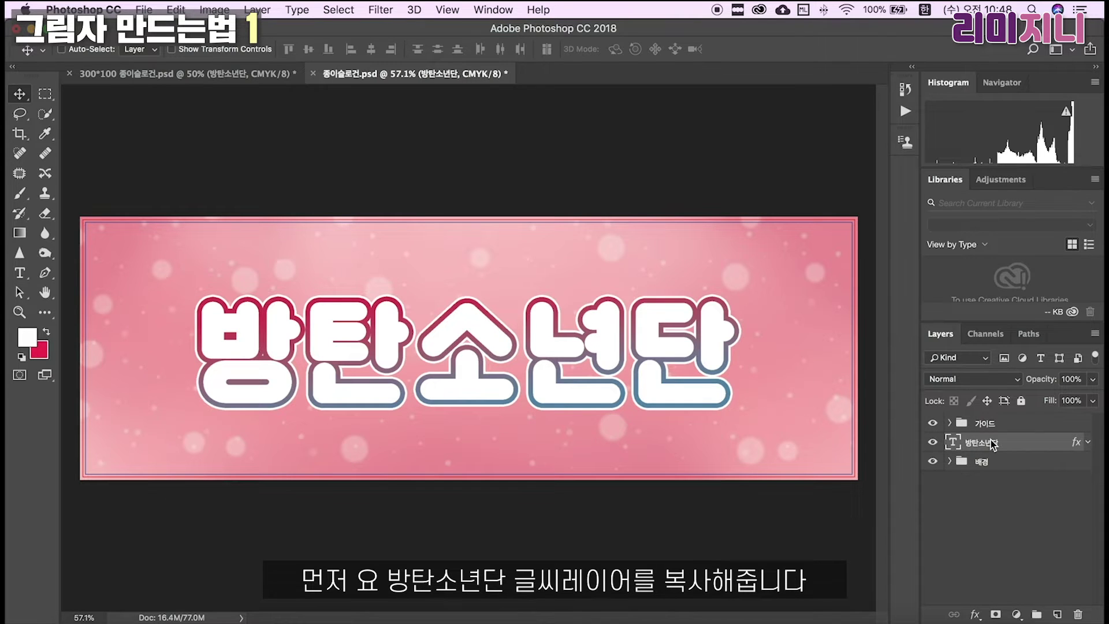
{"action": "key", "text": "super+j"}
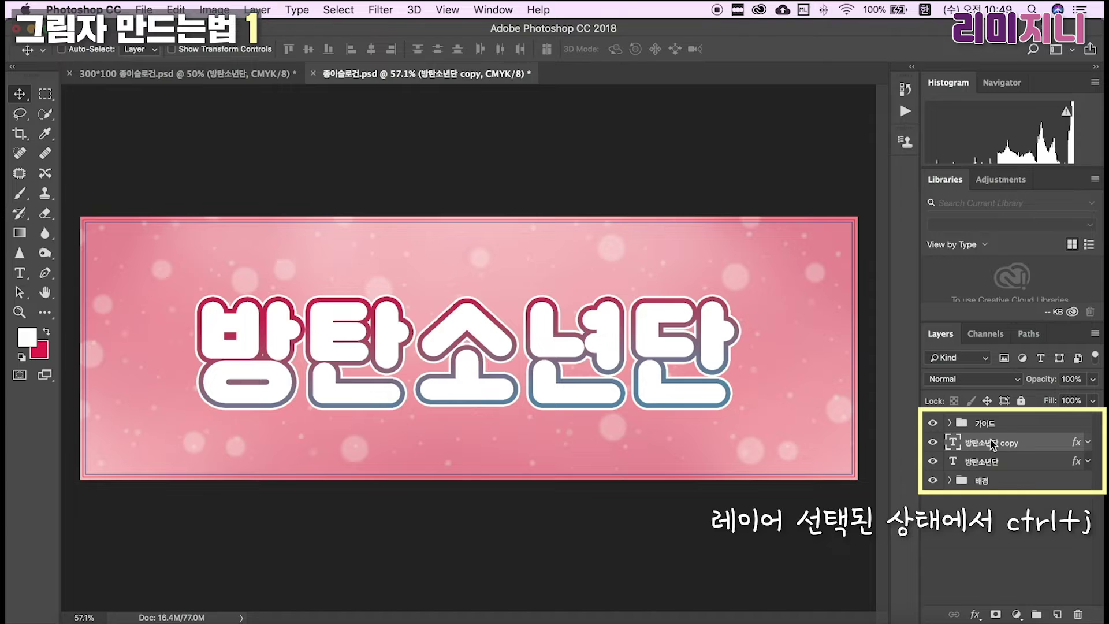
{"action": "left_click_drag", "start_coordinate": [997, 448], "coordinate": [1000, 464]}
- Inspect the copy's stroke effects and check that the banner text is still editable
{"action": "left_click", "coordinate": [1089, 462]}
{"action": "key", "text": "t"}
{"action": "left_click_drag", "start_coordinate": [723, 333], "coordinate": [624, 335]}
{"action": "left_click", "coordinate": [16, 97]}
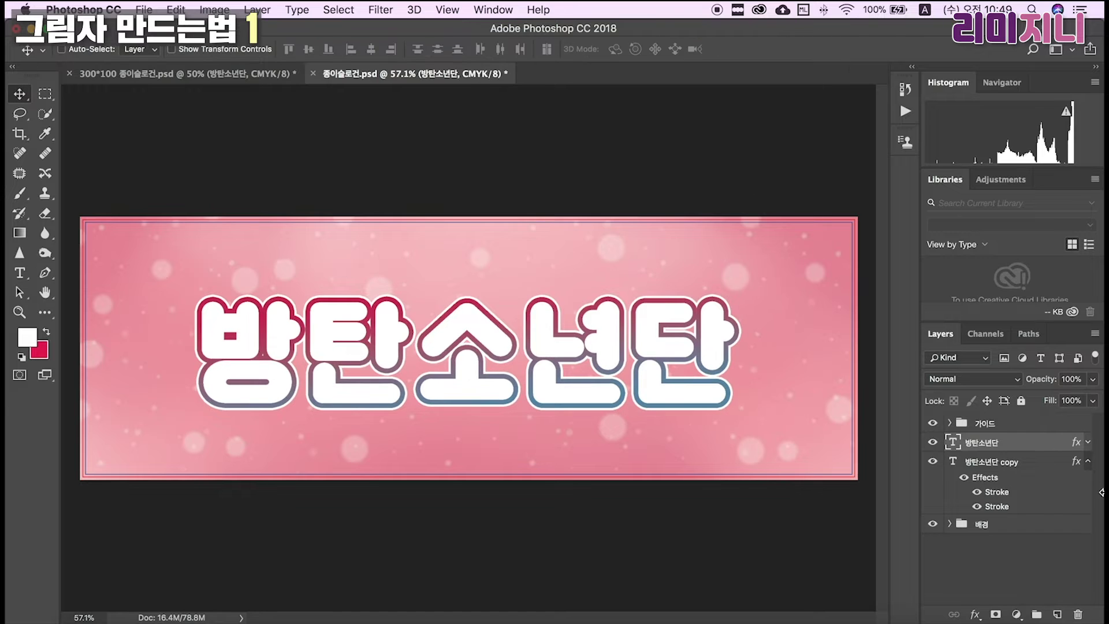
- Rasterize the type and then the layer style of the 방탄소년단 copy layer
{"action": "left_click", "coordinate": [1071, 465]}
{"action": "right_click", "coordinate": [1008, 463]}
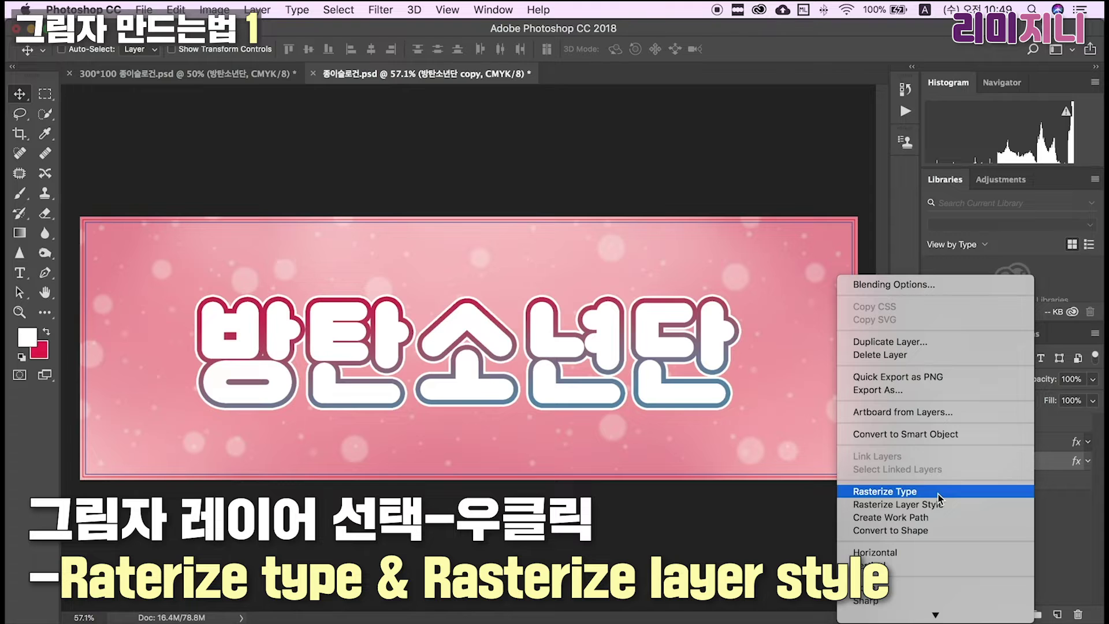
{"action": "left_click", "coordinate": [938, 494]}
{"action": "right_click", "coordinate": [934, 518]}
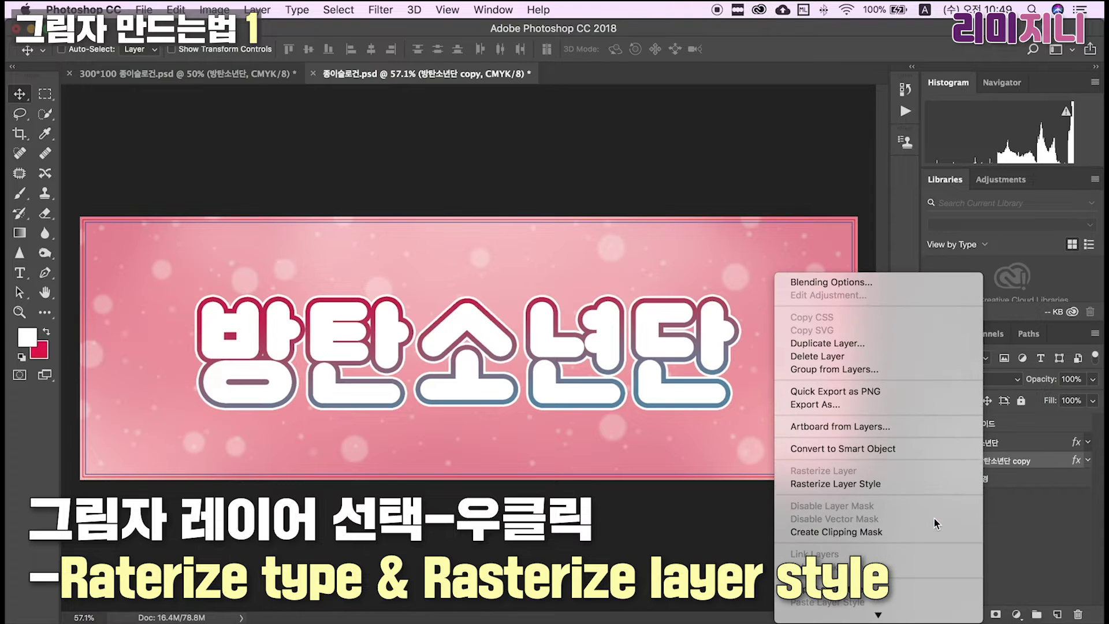
{"action": "left_click", "coordinate": [885, 483]}
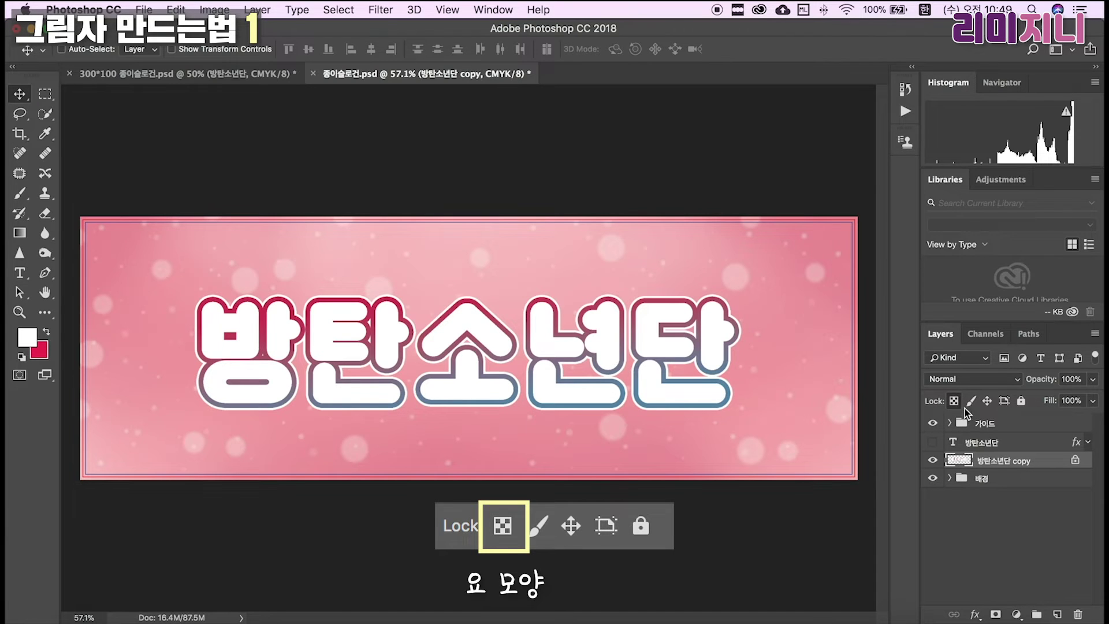
- Fill the transparency-locked shadow copy with the white foreground colour, load its outline as a selection, and deselect it
{"action": "key", "text": "alt+BackSpace"}
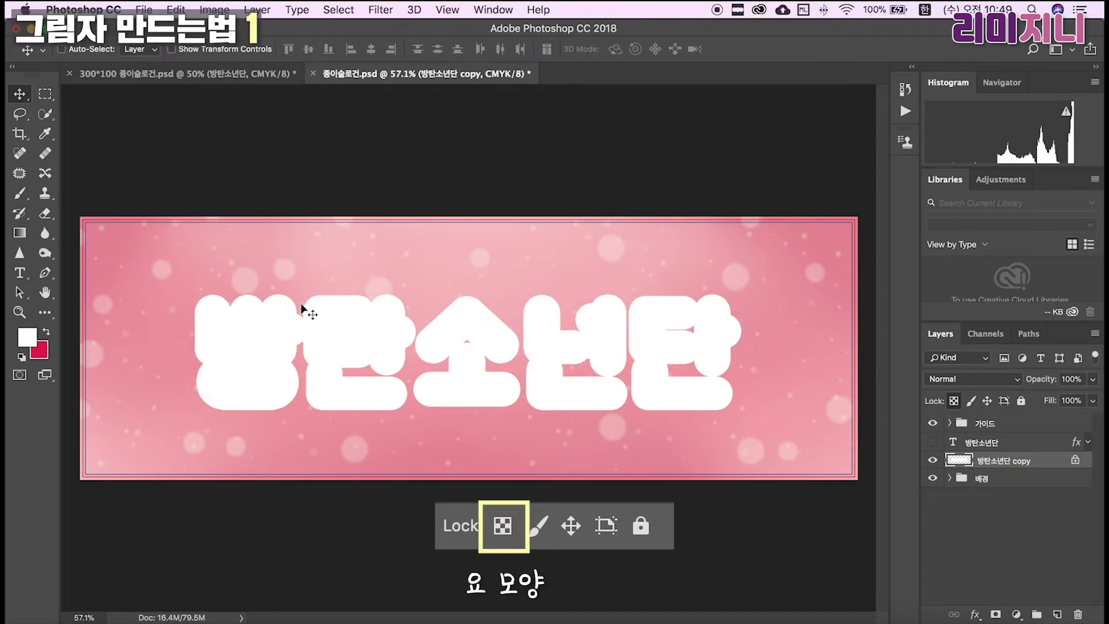
{"action": "left_click", "coordinate": [959, 461], "text": "super"}
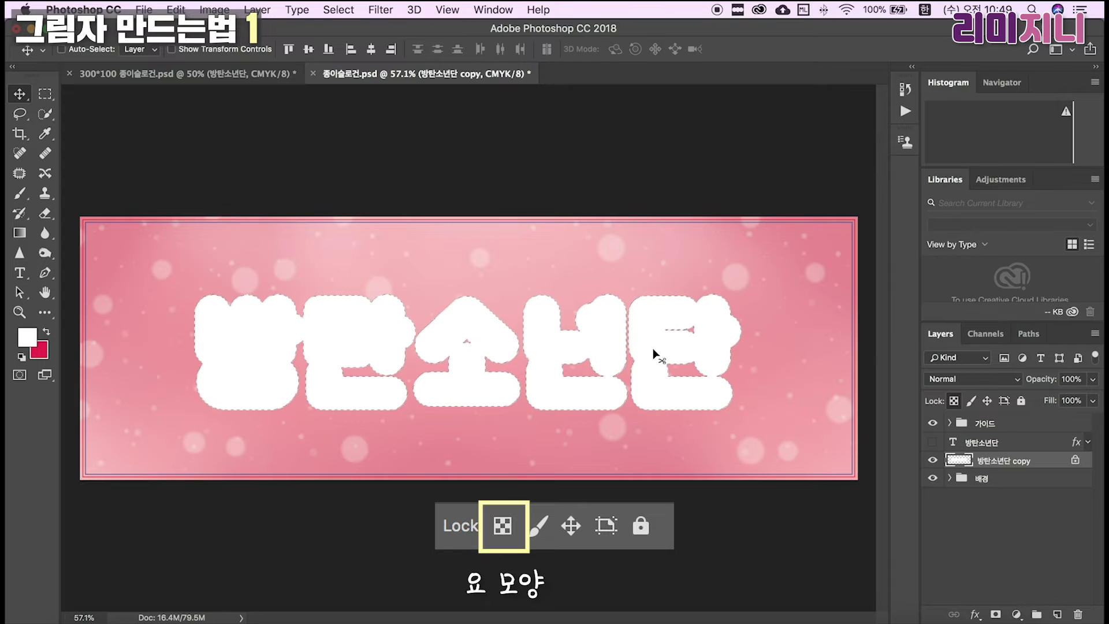
{"action": "key", "text": "super+d"}
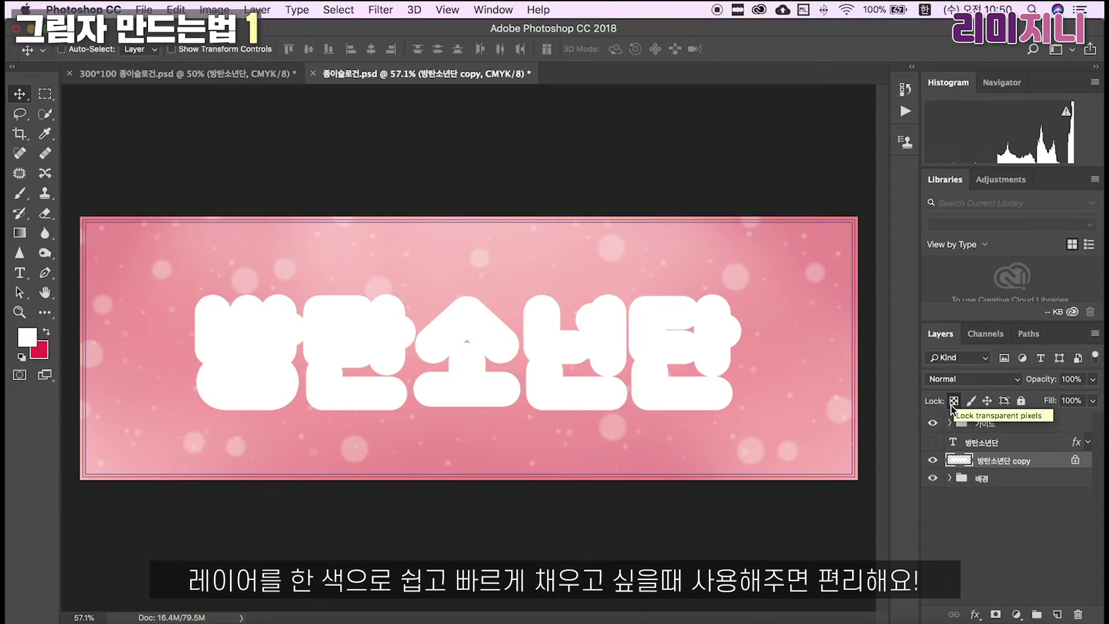
- Show the original text layer, sample the crimson from its gradient stroke, and fill the shadow copy with that colour
{"action": "left_click", "coordinate": [933, 442]}
{"action": "key", "text": "i"}
{"action": "left_click", "coordinate": [606, 298]}
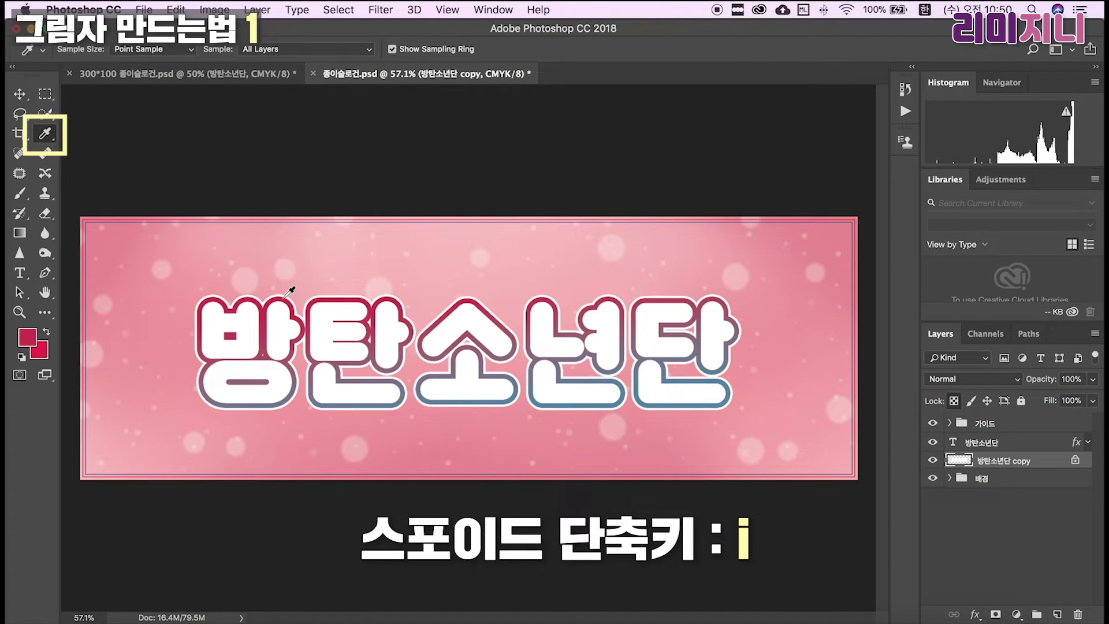
{"action": "key", "text": "v"}
{"action": "key", "text": "i"}
{"action": "key", "text": "v"}
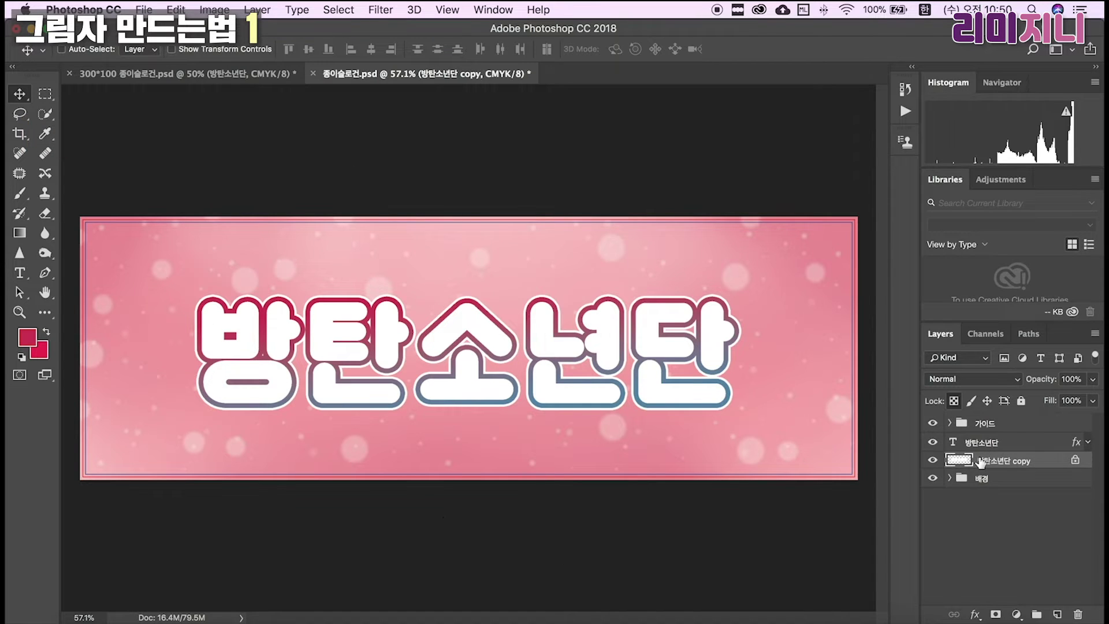
{"action": "key", "text": "alt+BackSpace"}
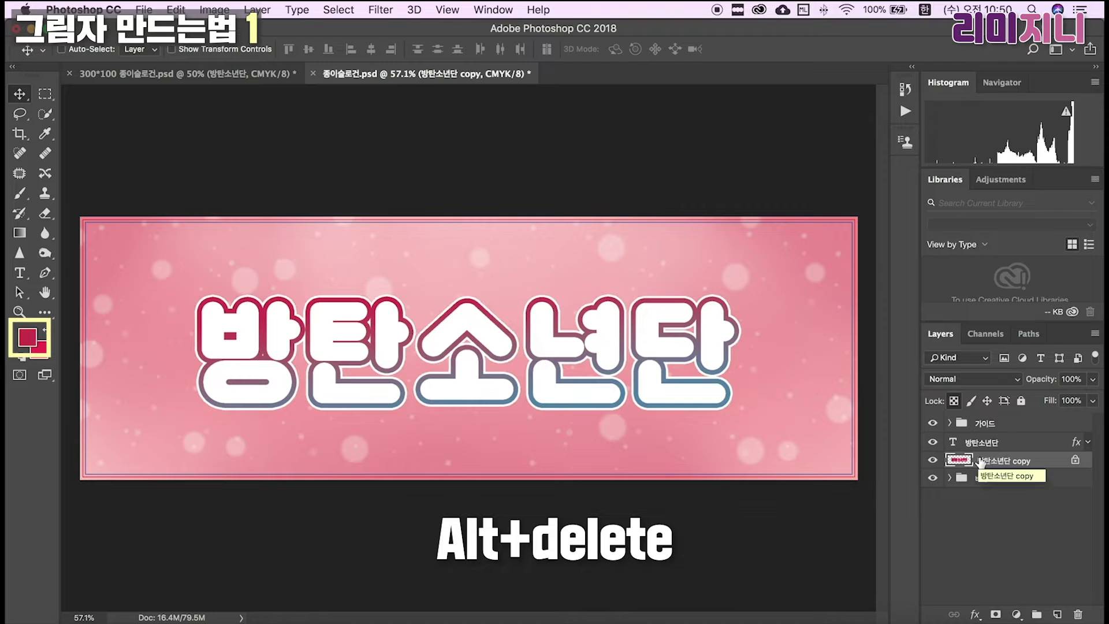
- Unlock the shadow copy's transparent pixels while the original text is hidden, and make the original text visible again
{"action": "left_click", "coordinate": [932, 442]}
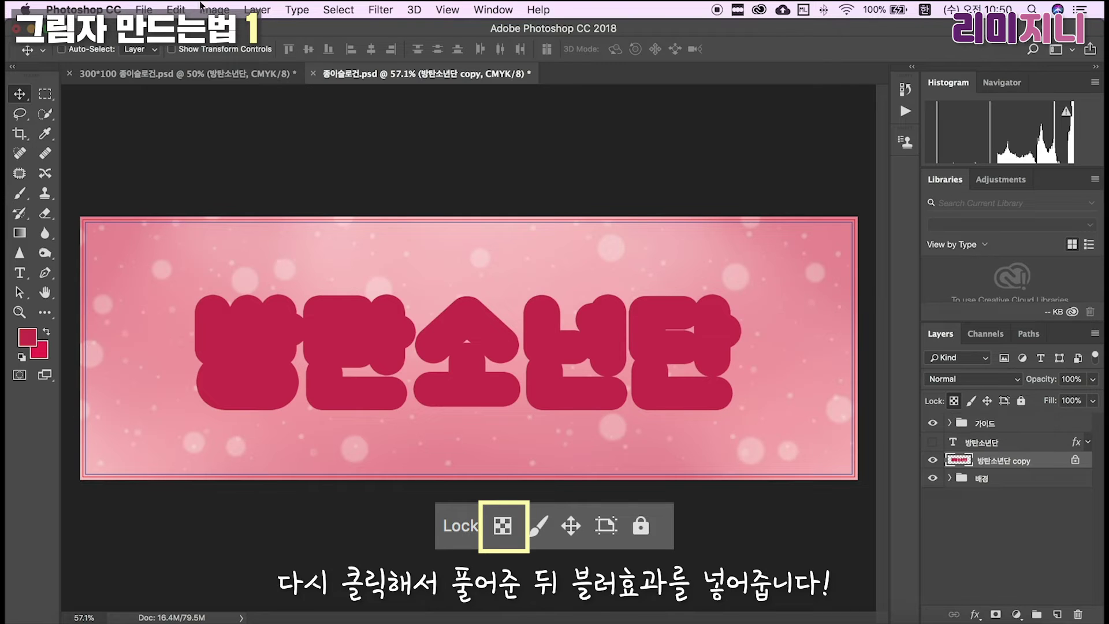
{"action": "left_click", "coordinate": [381, 10]}
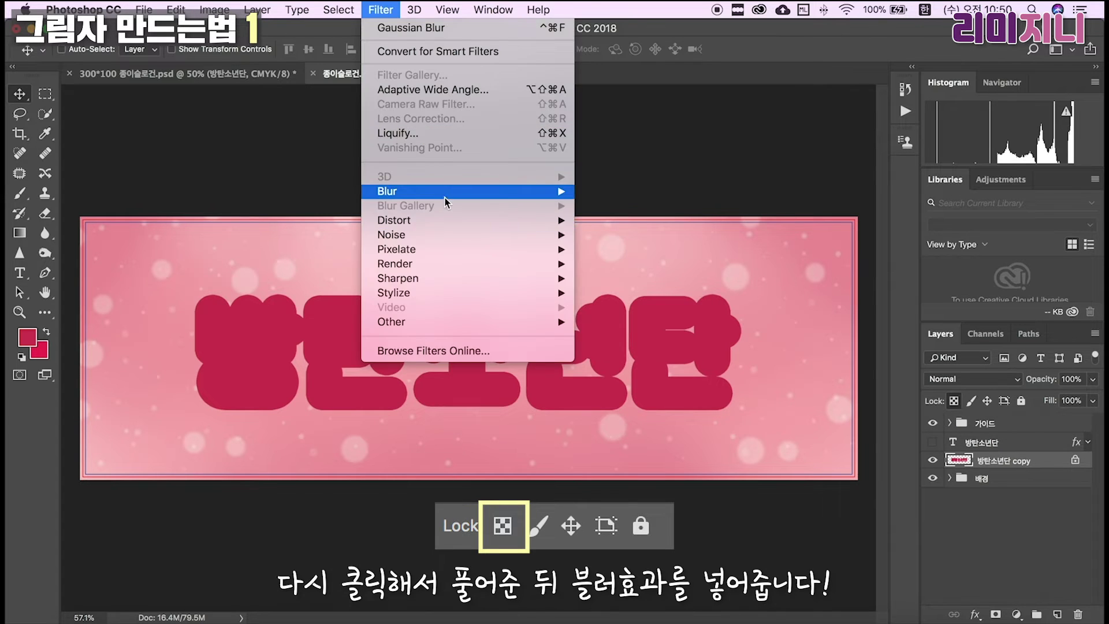
{"action": "left_click", "coordinate": [958, 400]}
{"action": "left_click", "coordinate": [955, 400]}
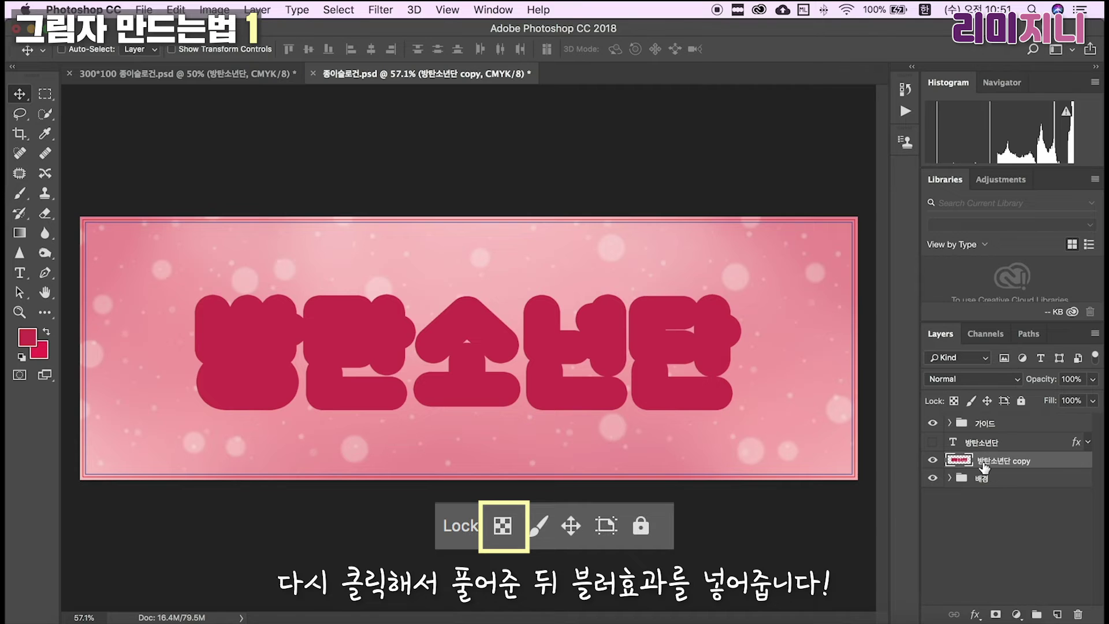
{"action": "left_click", "coordinate": [934, 442]}
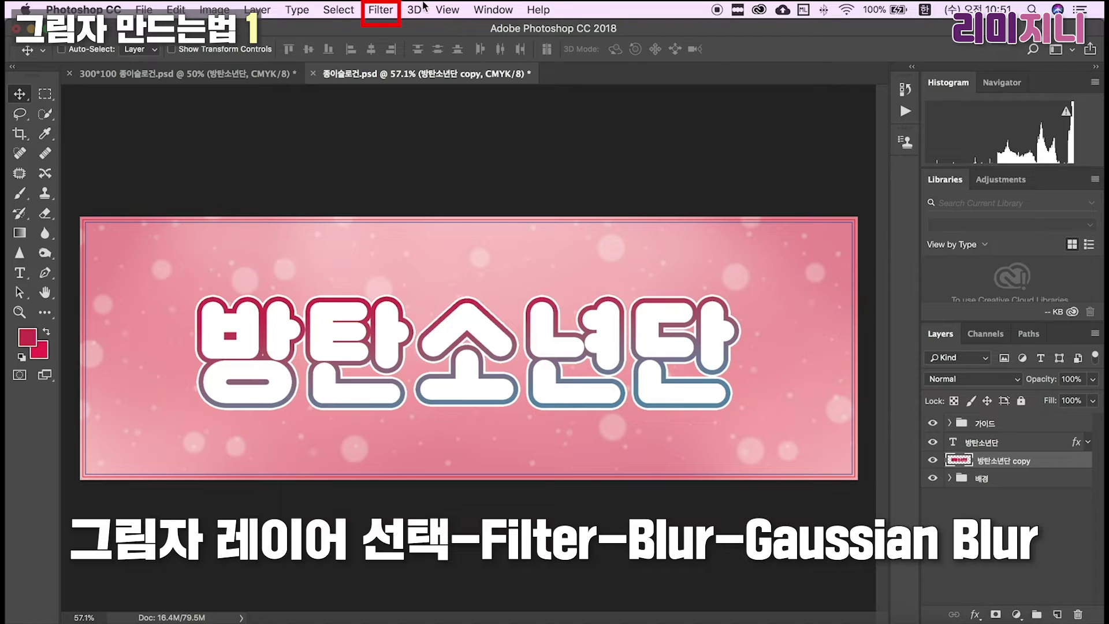
- Apply a Gaussian Blur to the crimson shadow copy, raising the radius above 7.8 pixels
{"action": "left_click", "coordinate": [384, 11]}
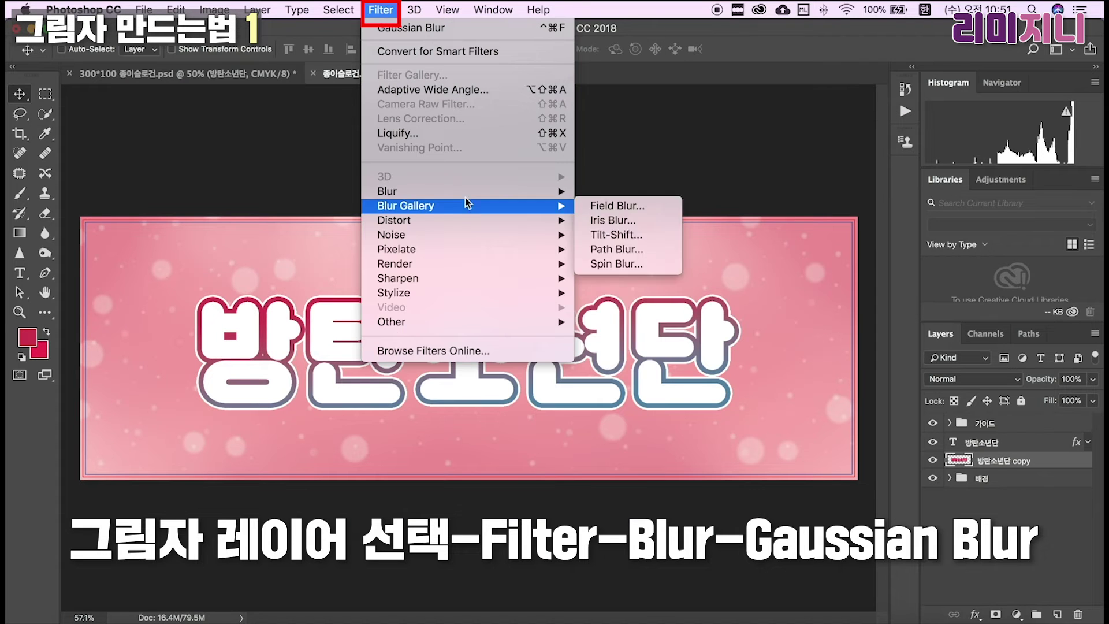
{"action": "mouse_move", "coordinate": [554, 191]}
{"action": "left_click", "coordinate": [647, 250]}
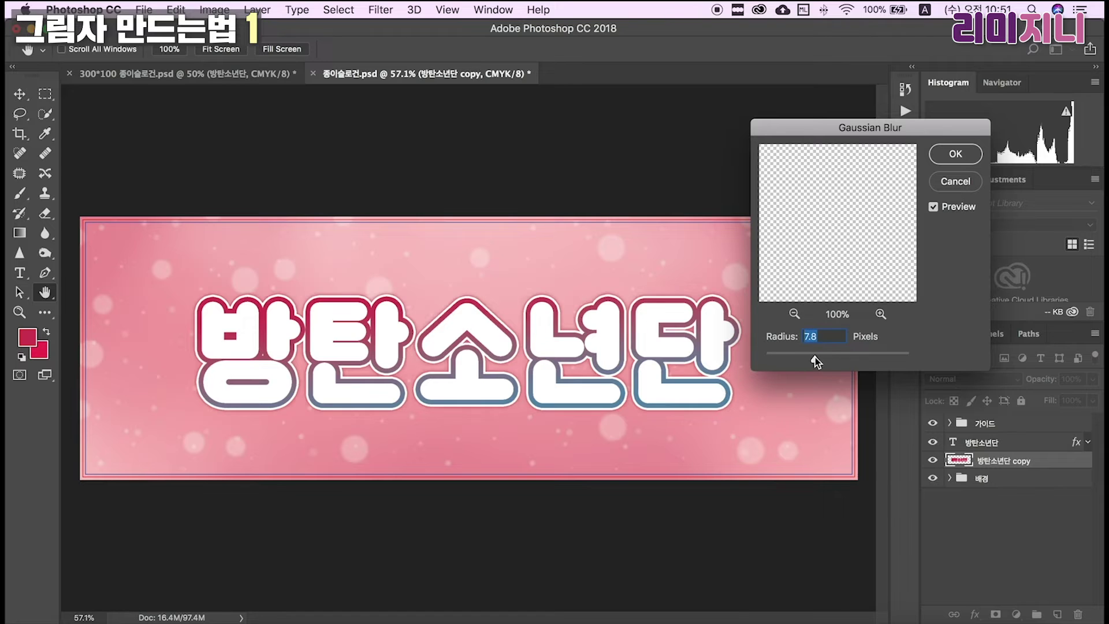
{"action": "left_click_drag", "start_coordinate": [815, 357], "coordinate": [830, 359]}
{"action": "key", "text": "Return"}
{"action": "key", "text": "v"}
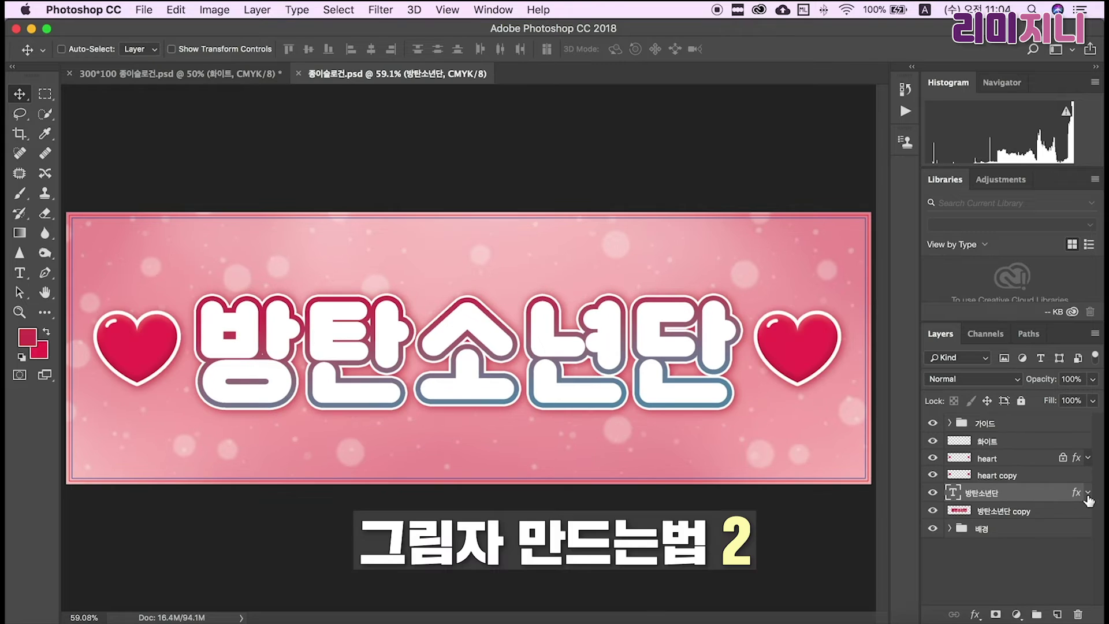
- Hide the blurred copy and add a Drop Shadow to the 방탄소년단 text layer in crimson d23858, sampled from its stroke
{"action": "left_click", "coordinate": [1088, 493]}
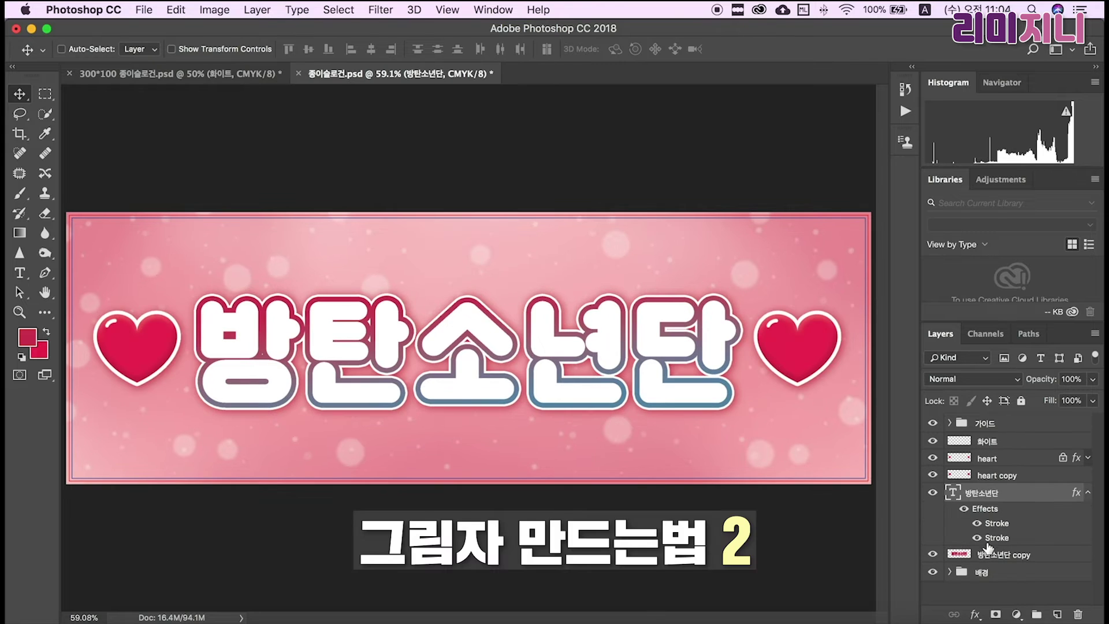
{"action": "left_click", "coordinate": [933, 554]}
{"action": "left_click", "coordinate": [975, 614]}
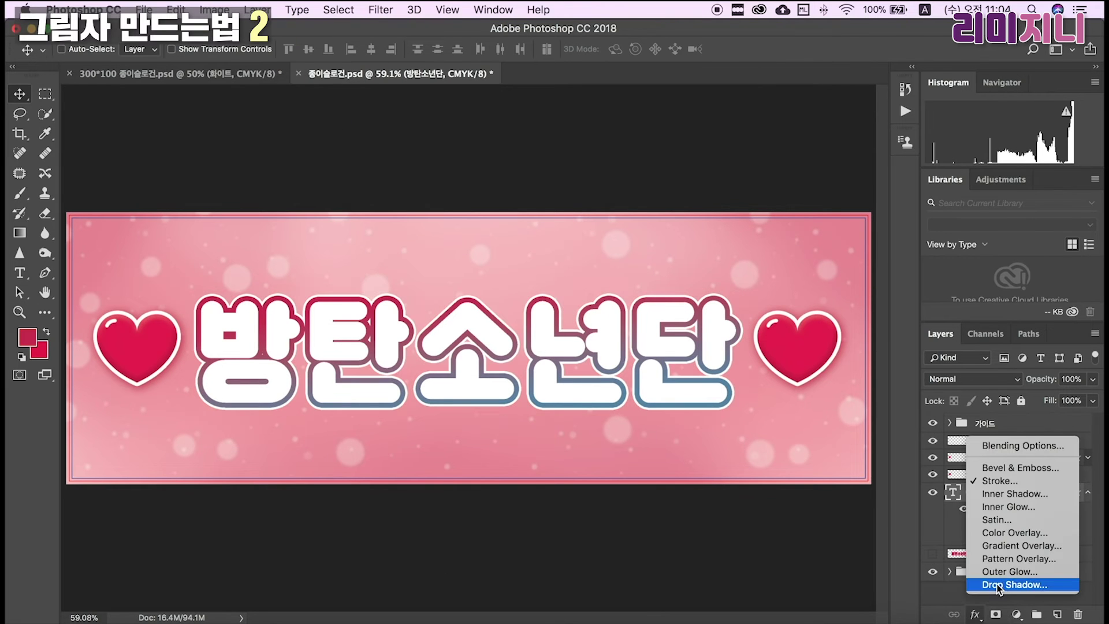
{"action": "left_click", "coordinate": [997, 584]}
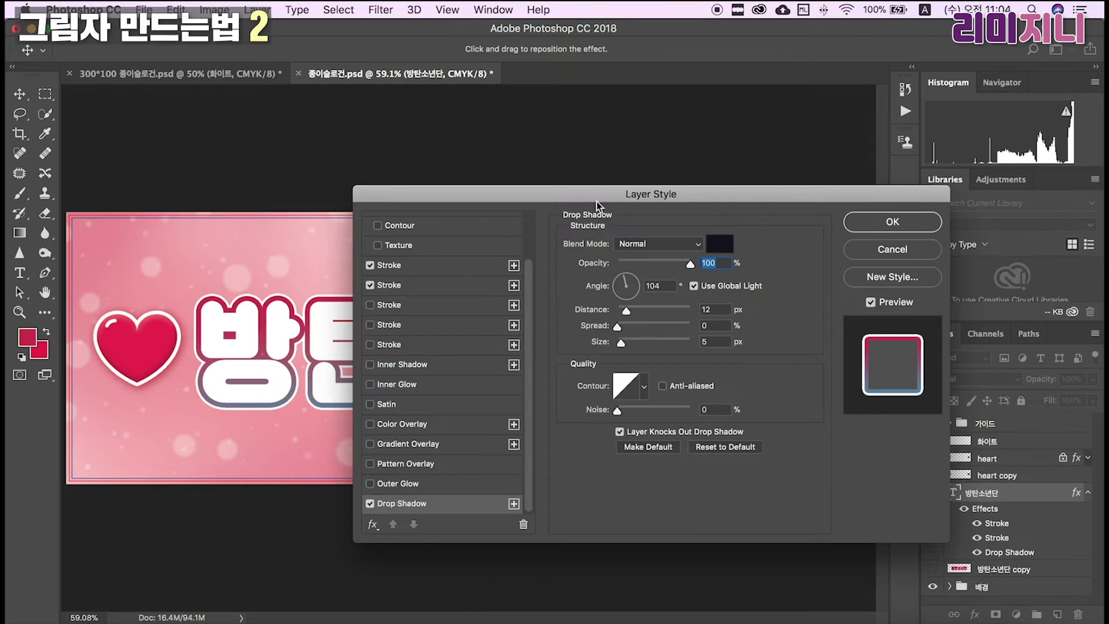
{"action": "left_click_drag", "start_coordinate": [601, 195], "coordinate": [753, 230]}
{"action": "left_click", "coordinate": [872, 278]}
{"action": "left_click", "coordinate": [212, 297]}
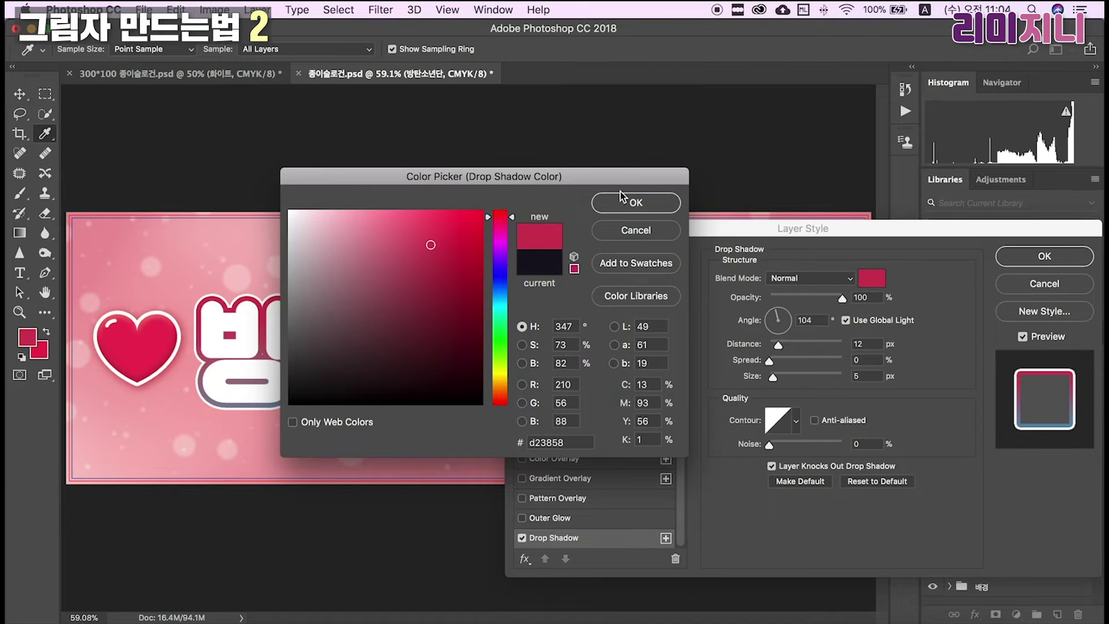
{"action": "left_click", "coordinate": [623, 198]}
- Try a larger drop shadow distance and size while viewing the lettering, and leave the layer style settings
{"action": "left_click_drag", "start_coordinate": [778, 348], "coordinate": [796, 377]}
{"action": "left_click_drag", "start_coordinate": [802, 230], "coordinate": [754, 343]}
{"action": "key", "text": "Escape"}
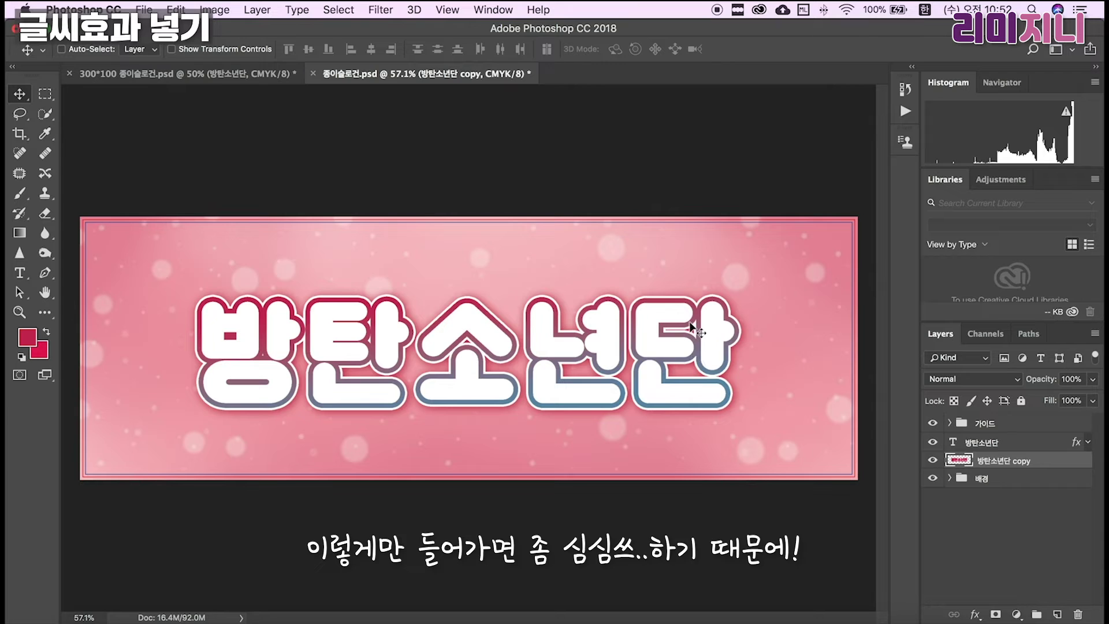
- Select the original 방탄소년단 text layer together with its shadow copy
{"action": "left_click", "coordinate": [1019, 442], "text": "shift"}
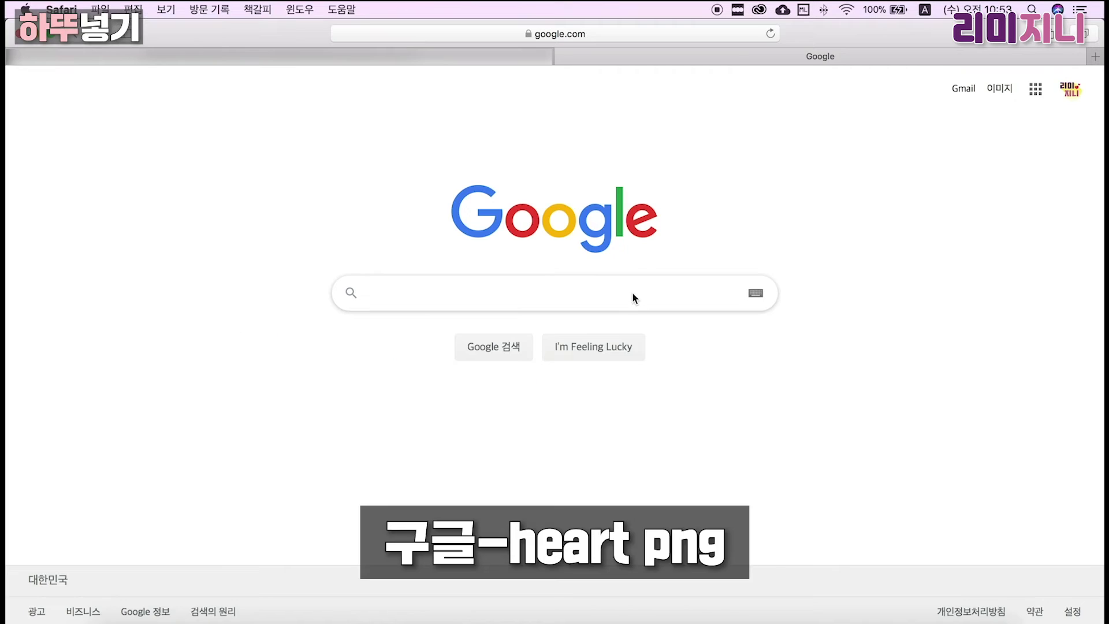
- Switch to Safari and search Google for images of "heart png"
{"action": "type", "text": "hear"}
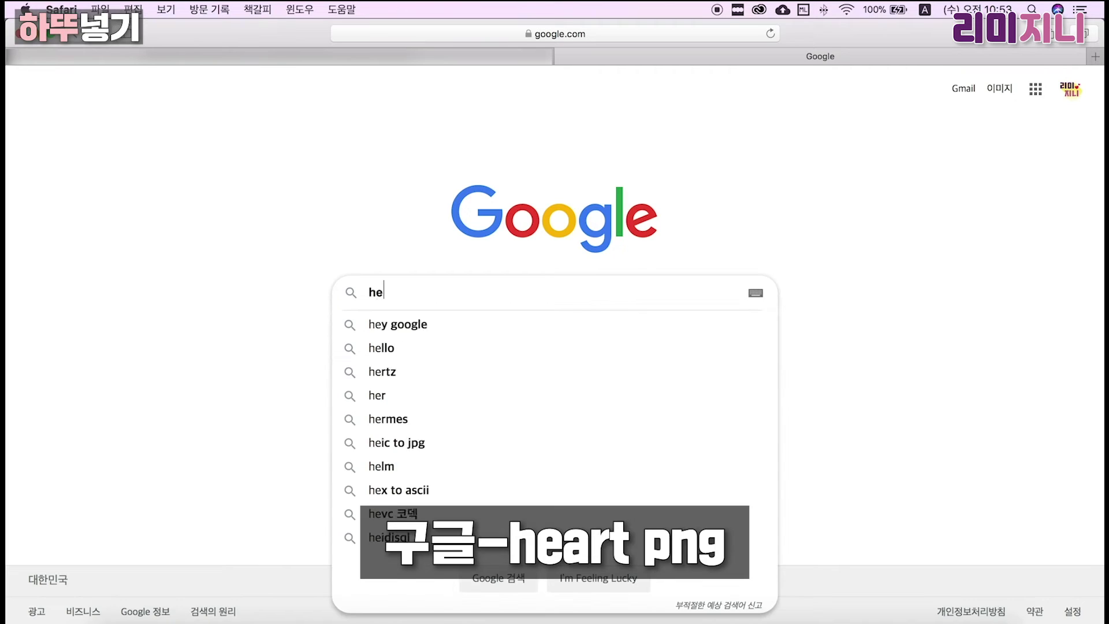
{"action": "type", "text": "t png"}
{"action": "key", "text": "Return"}
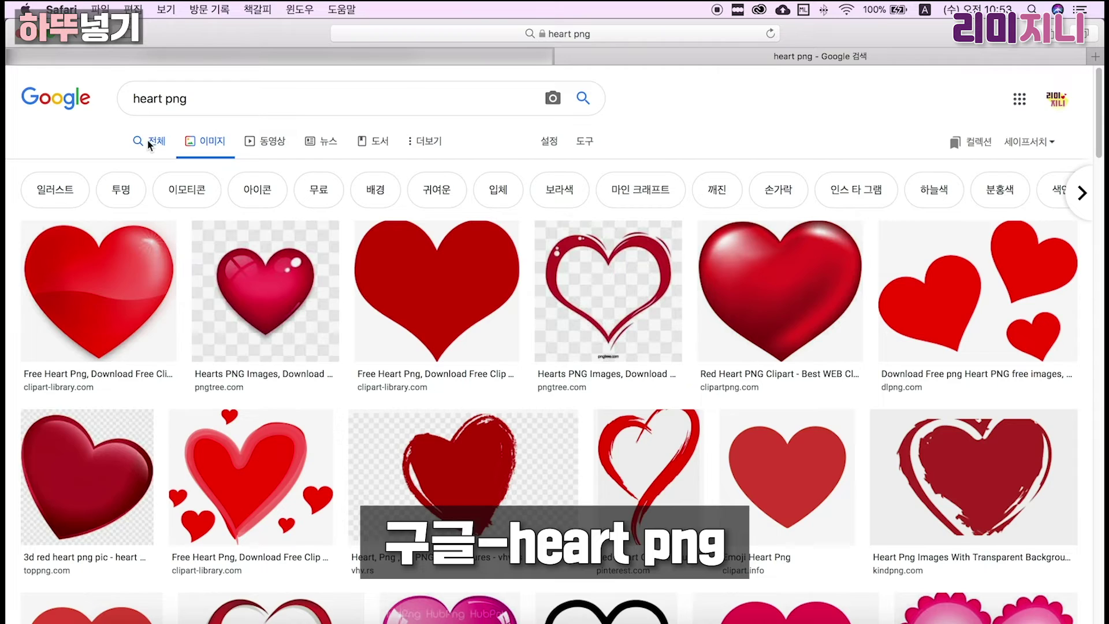
- Search Google for flaticon, open the Flaticon site, and search its icons for "heart"
{"action": "left_click", "coordinate": [152, 141]}
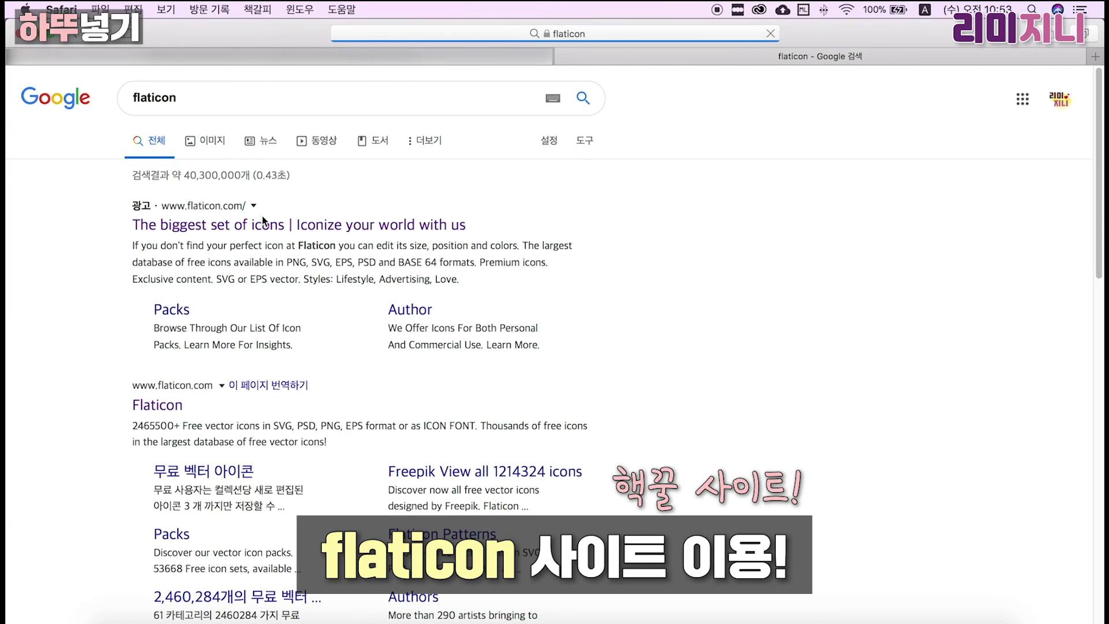
{"action": "left_click", "coordinate": [262, 225]}
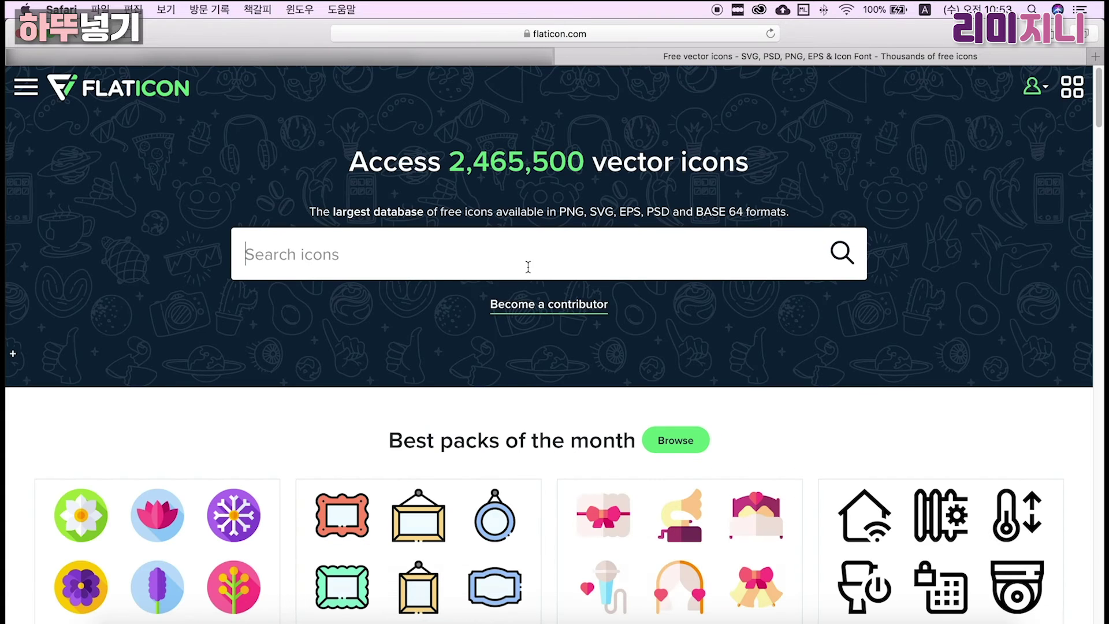
{"action": "type", "text": "heart"}
{"action": "left_click", "coordinate": [535, 297]}
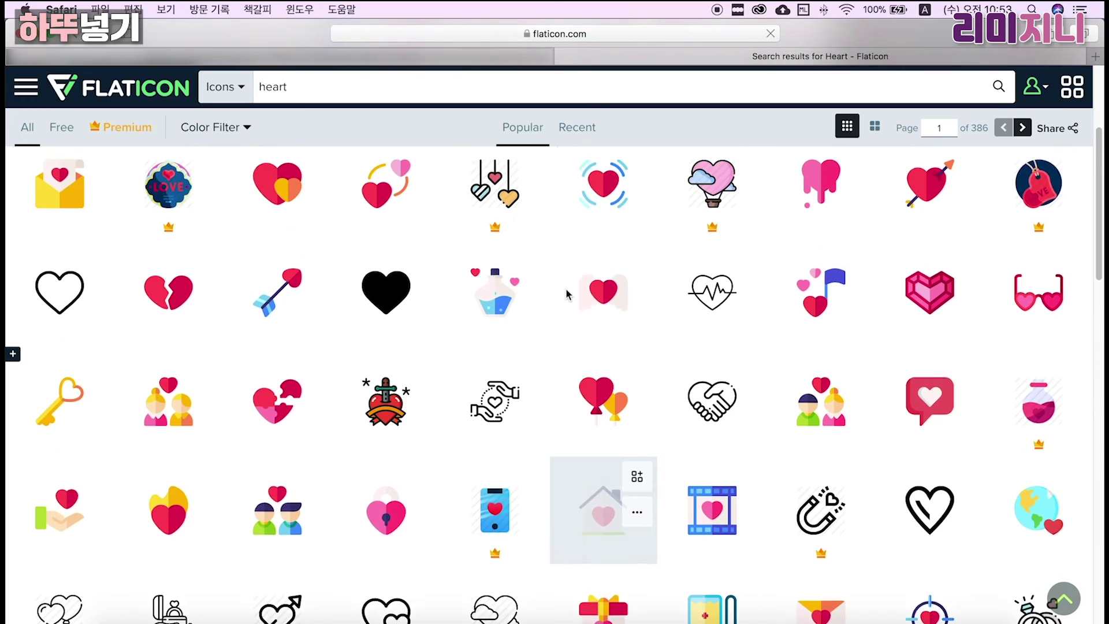
- Browse the heart icons, open the solid black heart, and choose the 512px PNG size
{"action": "scroll", "coordinate": [566, 292], "scroll_direction": "down", "scroll_amount": 2}
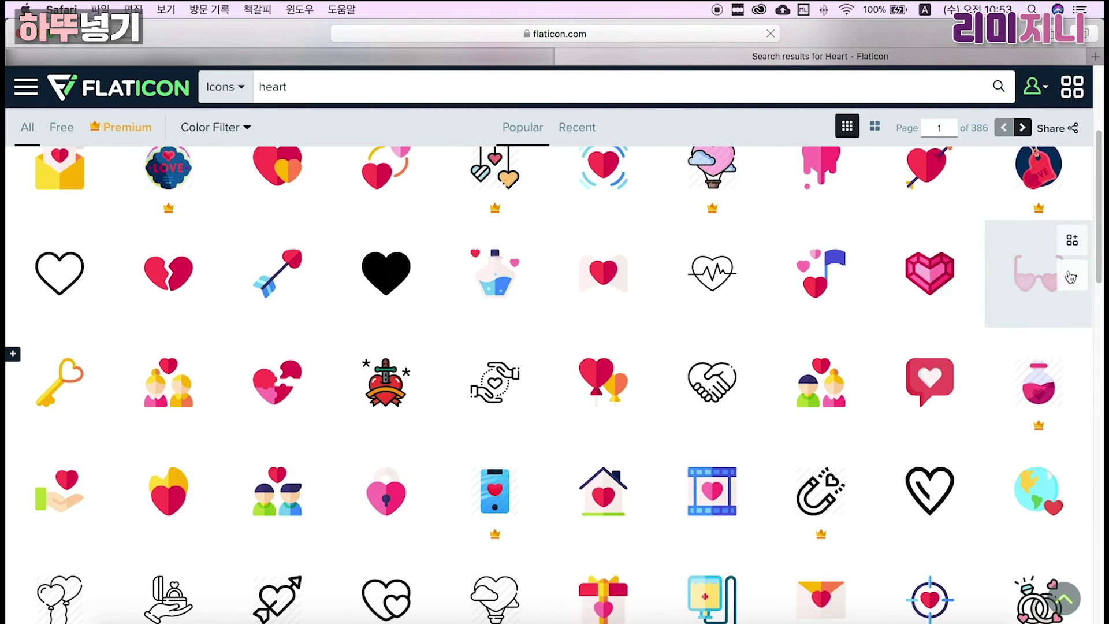
{"action": "scroll", "coordinate": [1091, 275], "scroll_direction": "down", "scroll_amount": 5}
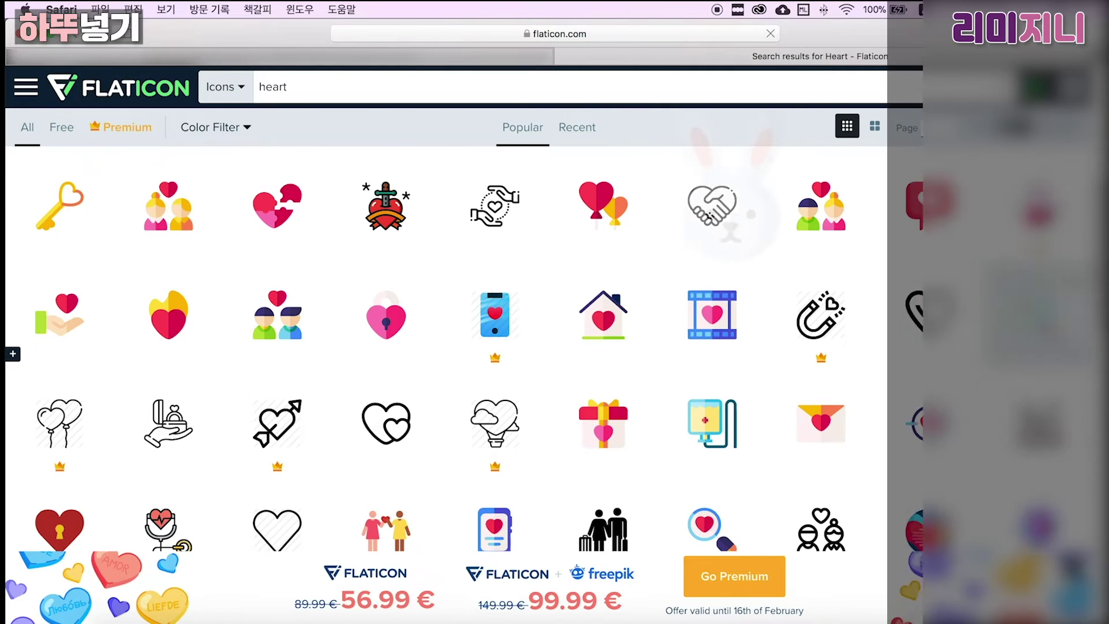
{"action": "scroll", "coordinate": [1091, 275], "scroll_direction": "down", "scroll_amount": 5}
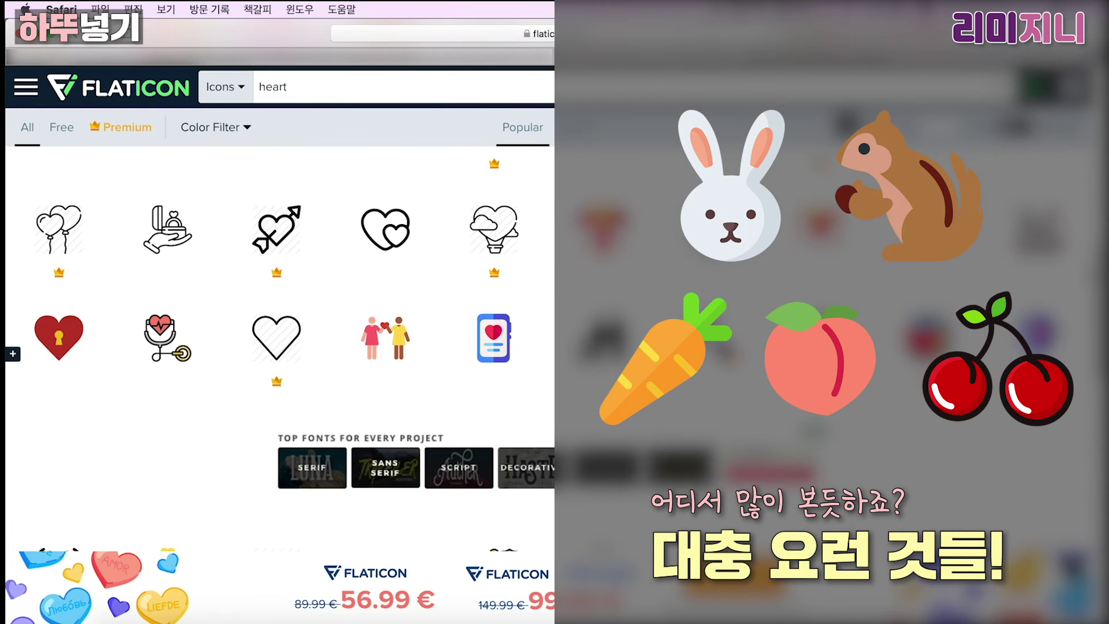
{"action": "scroll", "coordinate": [277, 346], "scroll_direction": "up", "scroll_amount": 10}
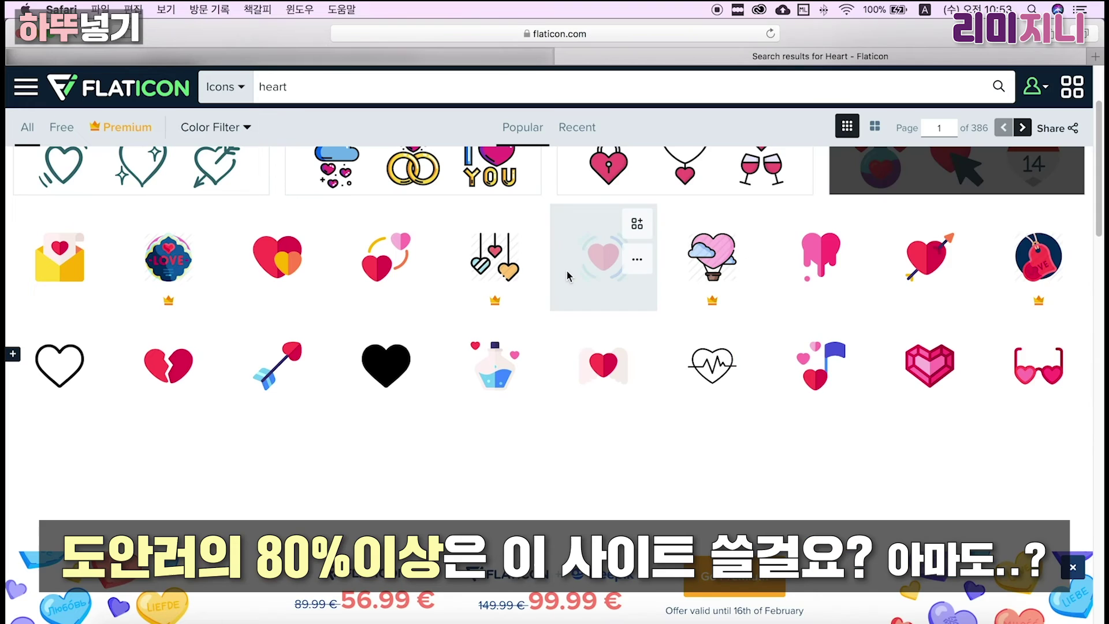
{"action": "scroll", "coordinate": [391, 433], "scroll_direction": "up", "scroll_amount": 2}
{"action": "left_click", "coordinate": [391, 433]}
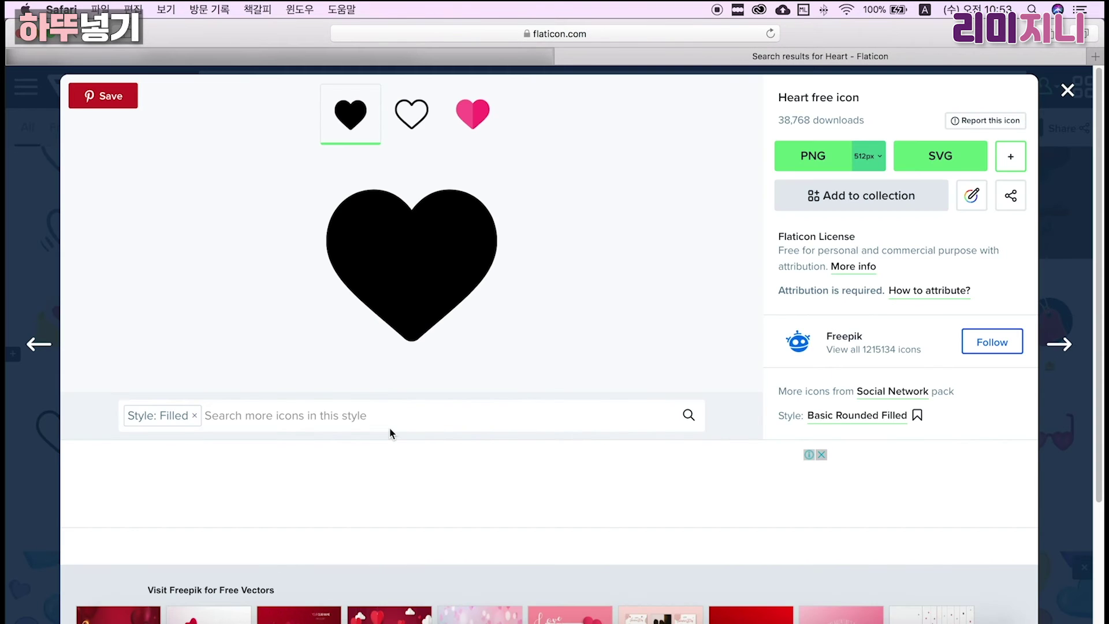
{"action": "left_click", "coordinate": [871, 166]}
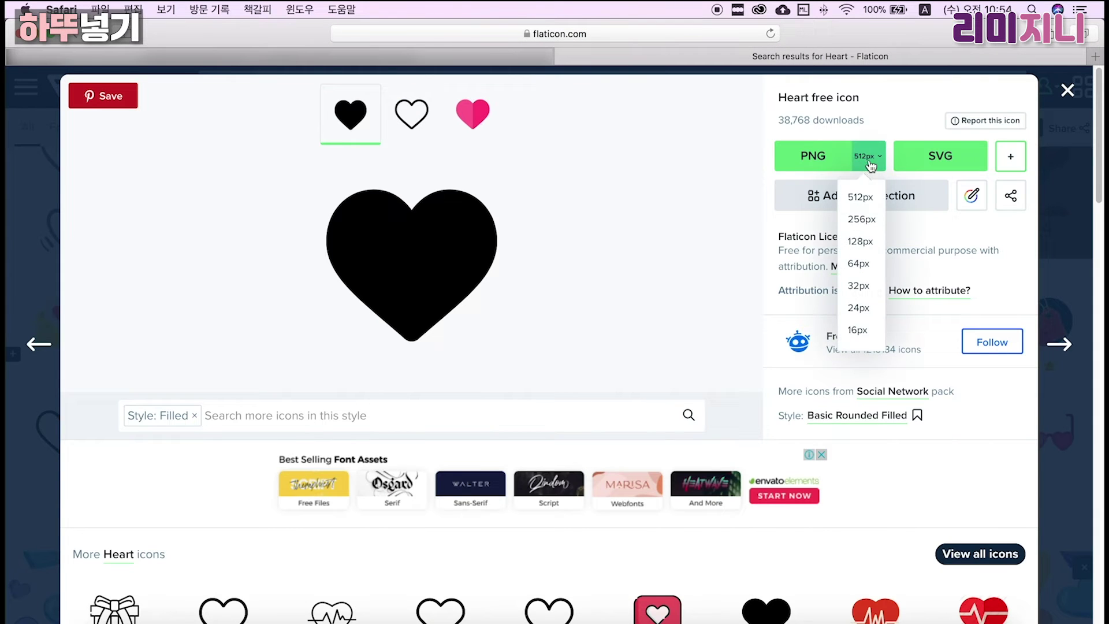
{"action": "left_click", "coordinate": [861, 198]}
{"action": "left_click", "coordinate": [897, 220]}
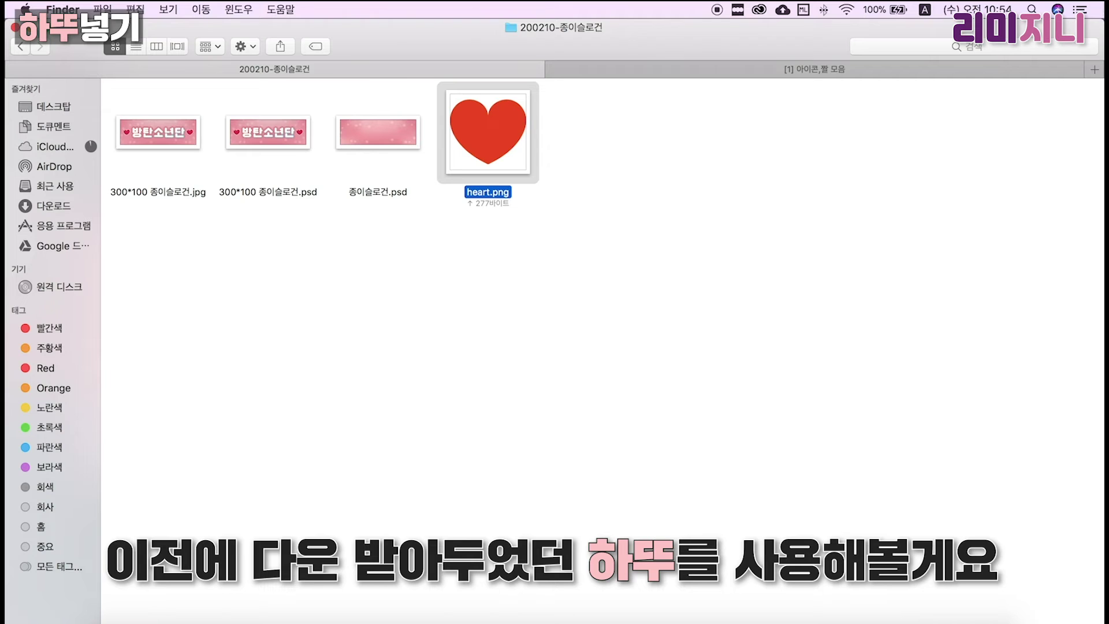
- Place heart.png from the 200210-종이슬로건 folder onto the slogan banner and commit the placement
{"action": "left_click_drag", "start_coordinate": [1103, 23], "coordinate": [555, 7]}
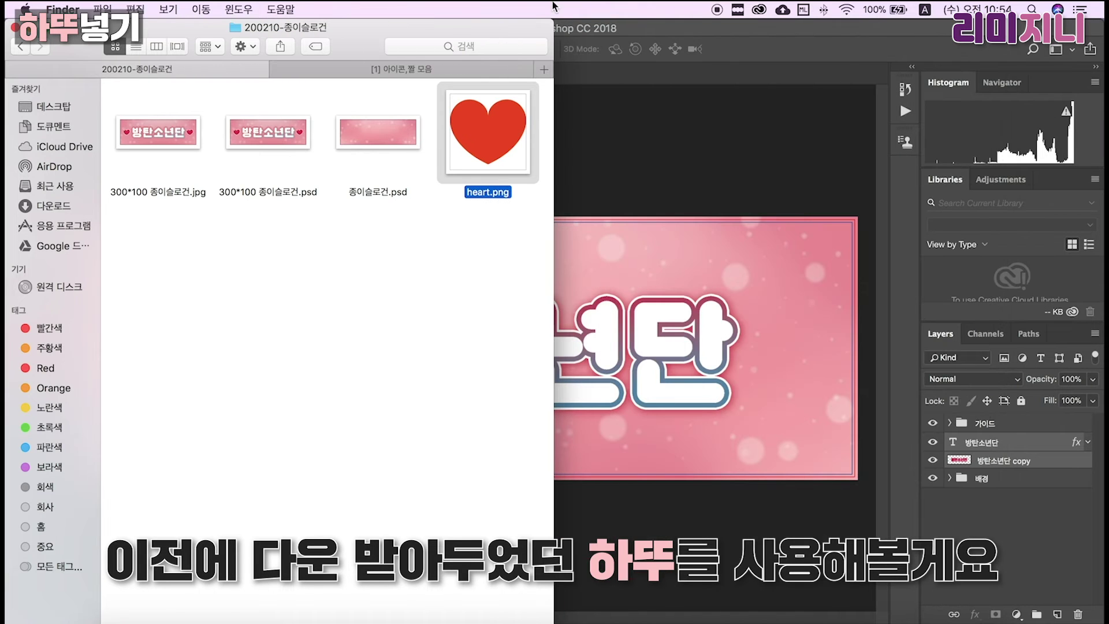
{"action": "left_click_drag", "start_coordinate": [481, 124], "coordinate": [773, 377]}
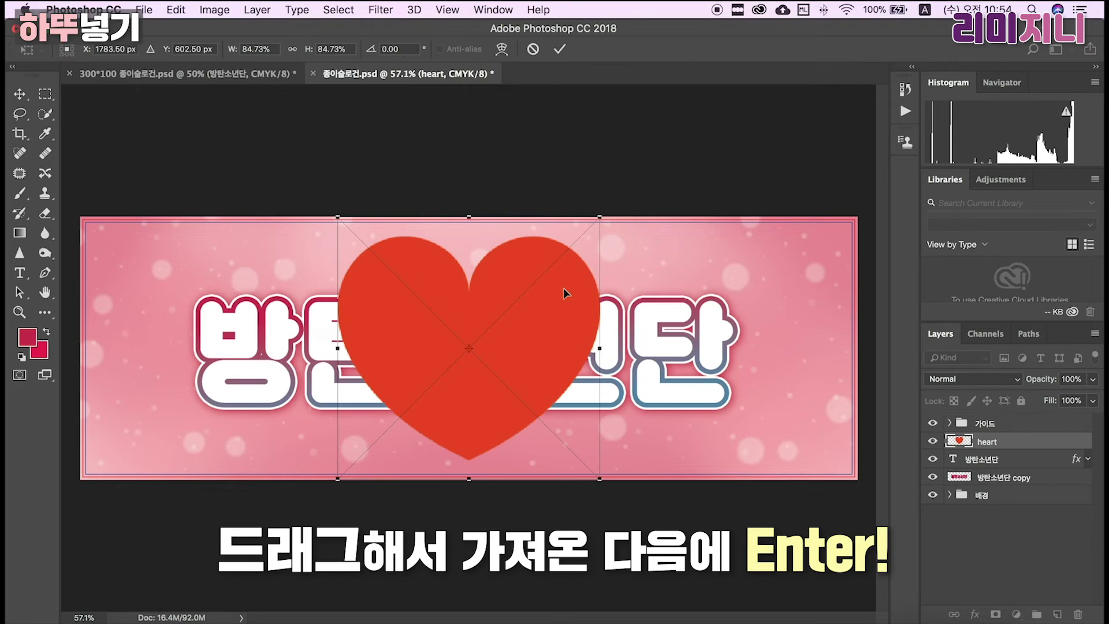
{"action": "key", "text": "Return"}
{"action": "key", "text": "super"}
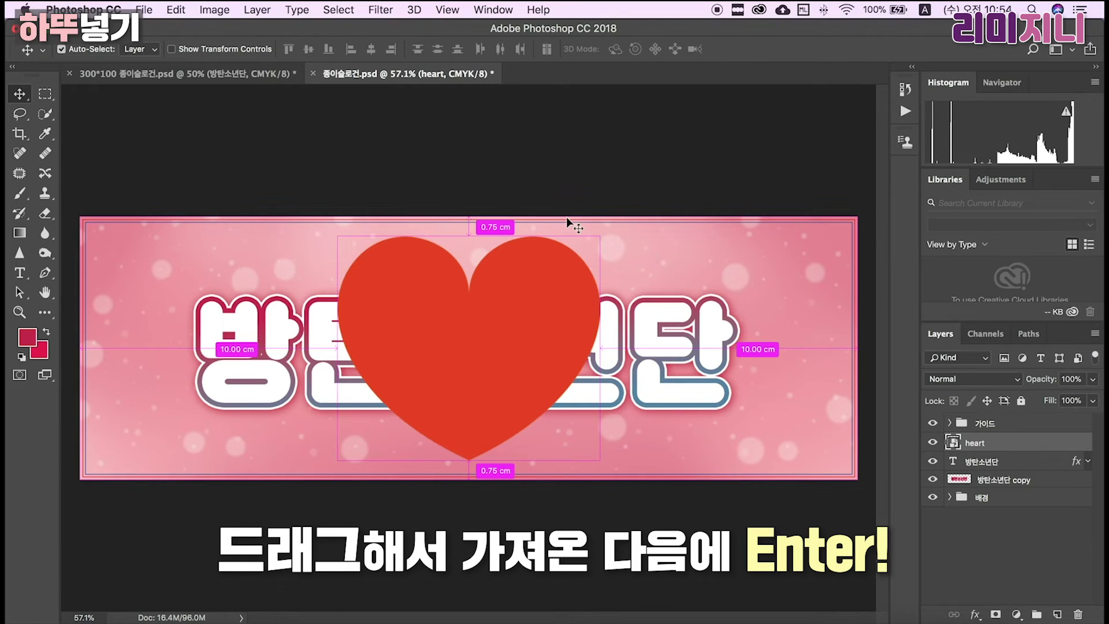
{"action": "key", "text": "super+t"}
{"action": "left_click_drag", "start_coordinate": [603, 215], "coordinate": [536, 292]}
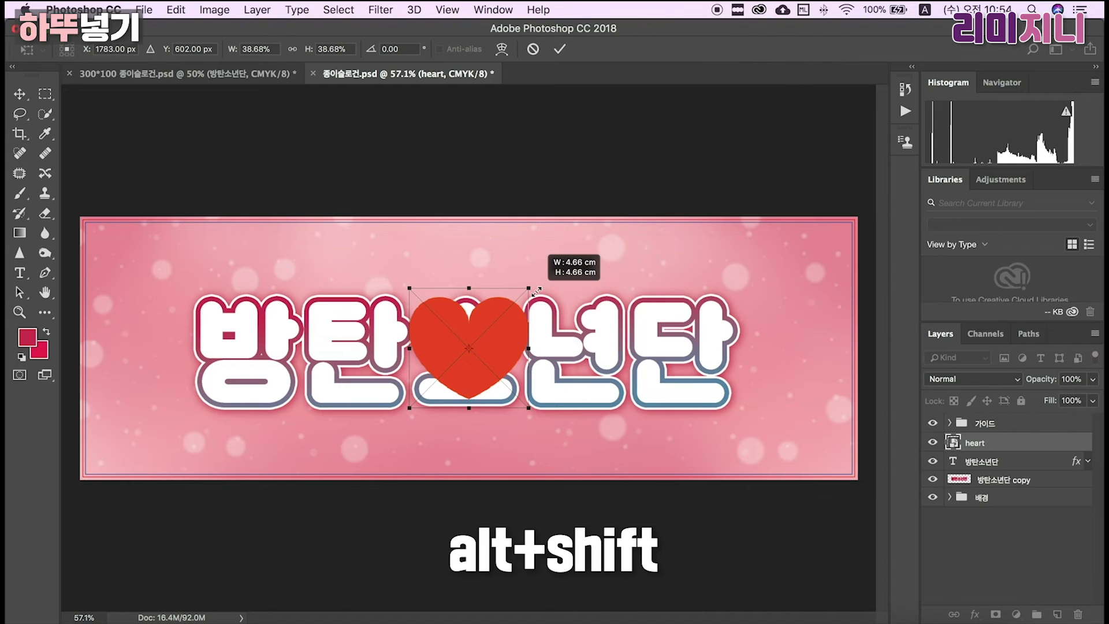
{"action": "key", "text": "Escape"}
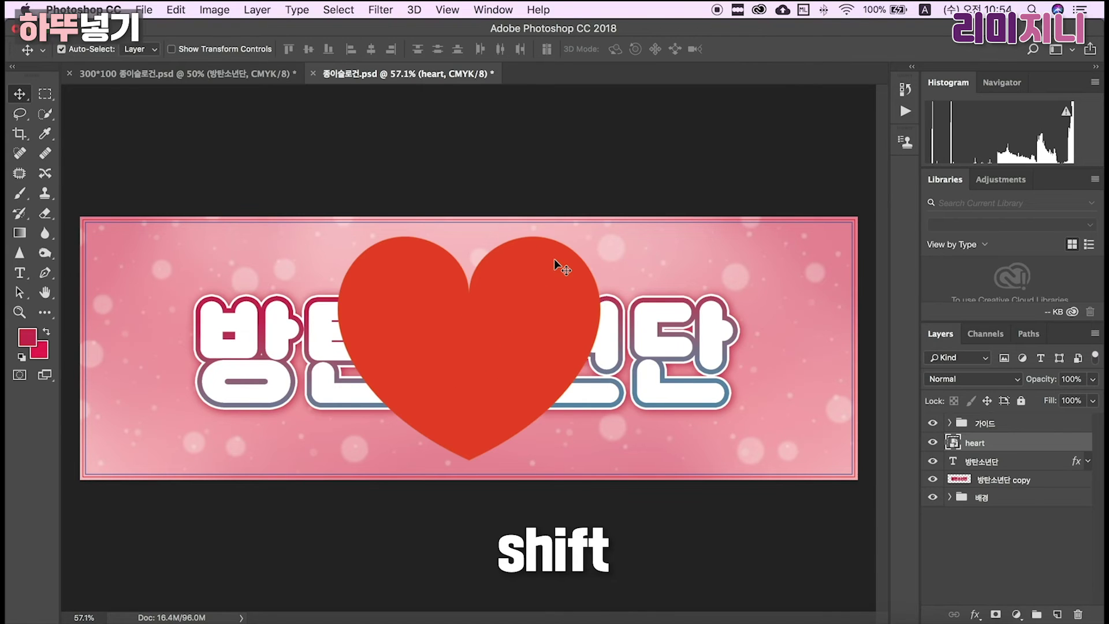
{"action": "key", "text": "ctrl+t"}
{"action": "left_click_drag", "start_coordinate": [603, 215], "coordinate": [502, 315]}
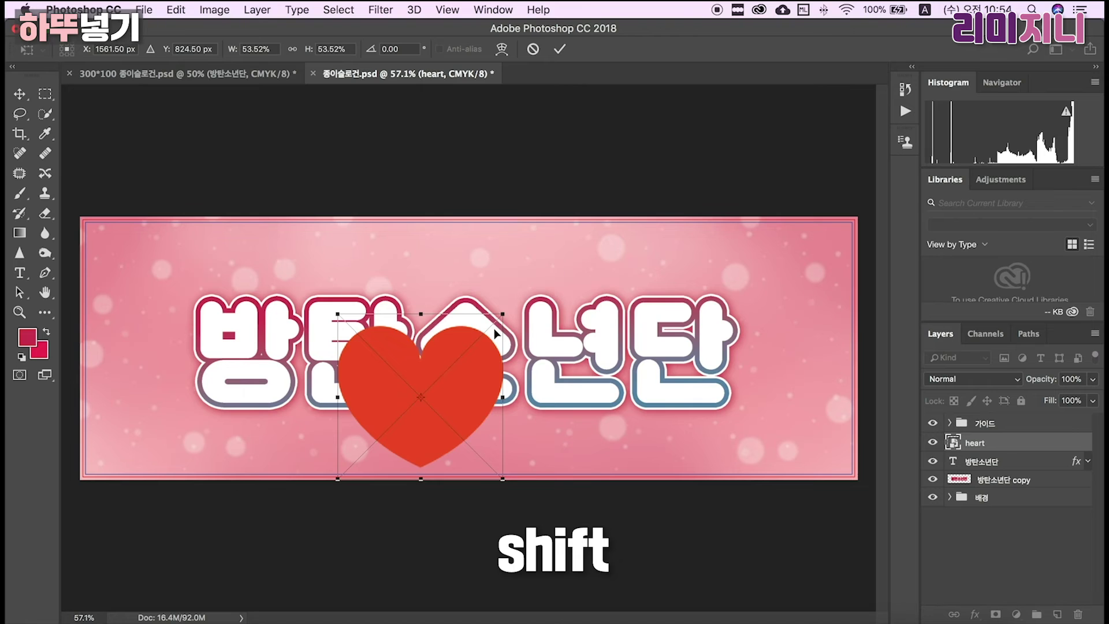
{"action": "key", "text": "Escape"}
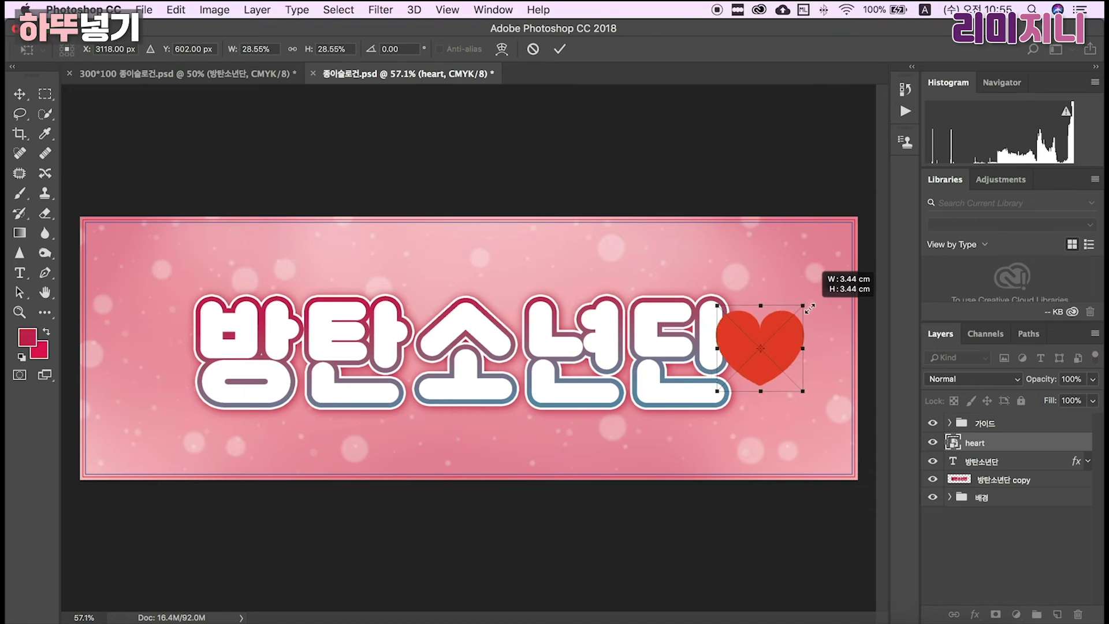
- Scale the heart proportionally to about 3.4 cm beside the end of the 방탄소년단 text
{"action": "left_click_drag", "start_coordinate": [811, 303], "coordinate": [829, 321]}
{"action": "key", "text": "Return"}
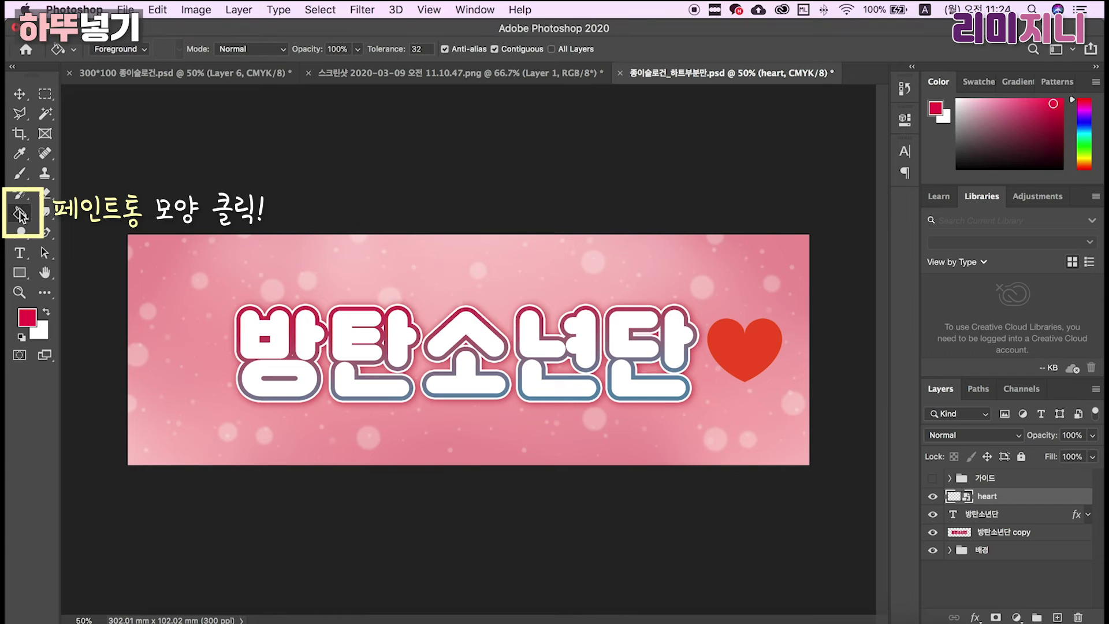
- Rasterize the heart smart object and fill it with the foreground colour #ed174d using the Paint Bucket
{"action": "double_click", "coordinate": [28, 317]}
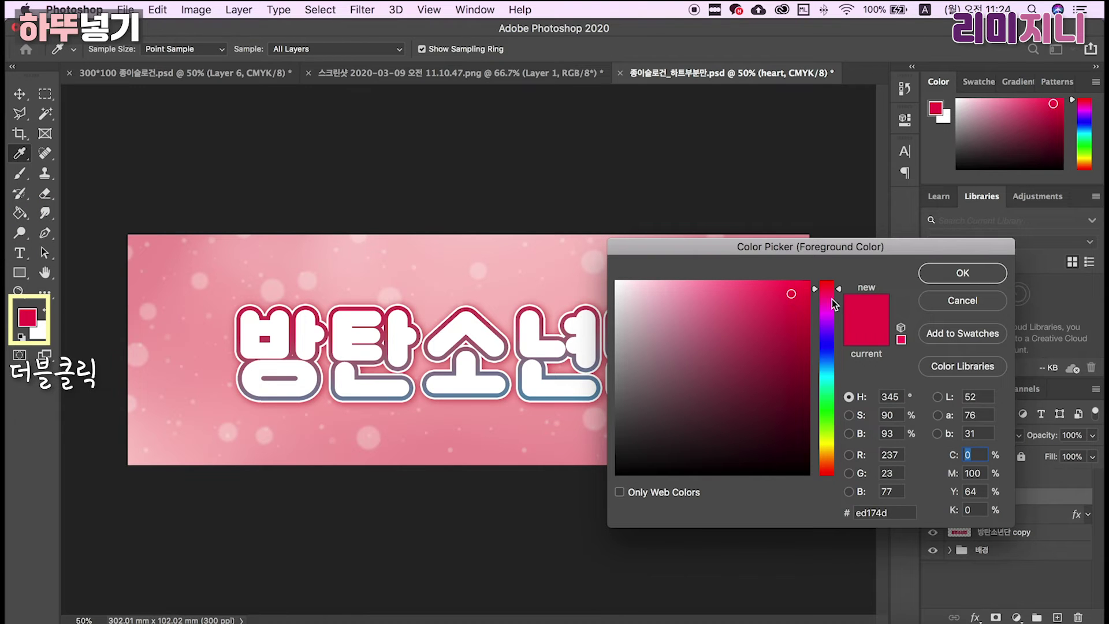
{"action": "left_click", "coordinate": [947, 275]}
{"action": "key", "text": "g"}
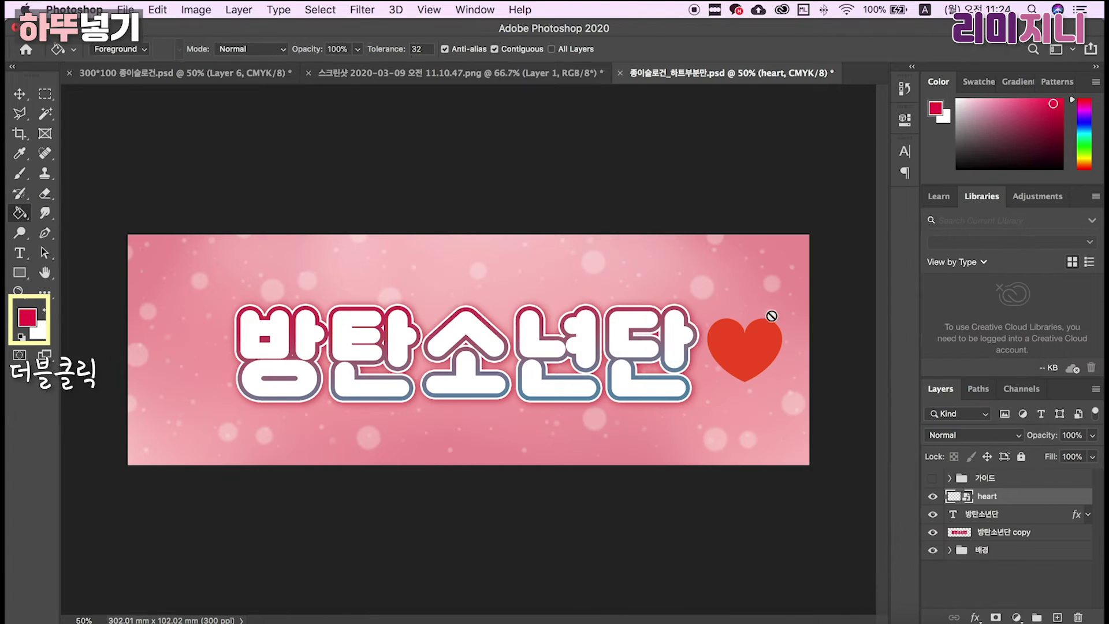
{"action": "left_click", "coordinate": [744, 351]}
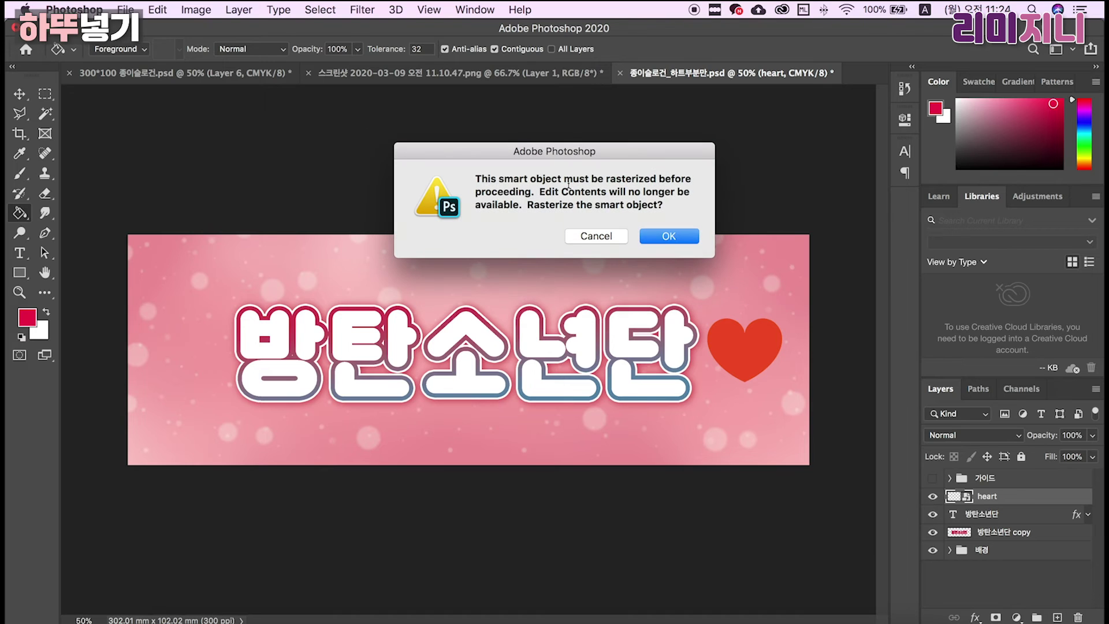
{"action": "left_click", "coordinate": [669, 236]}
{"action": "left_click", "coordinate": [751, 357]}
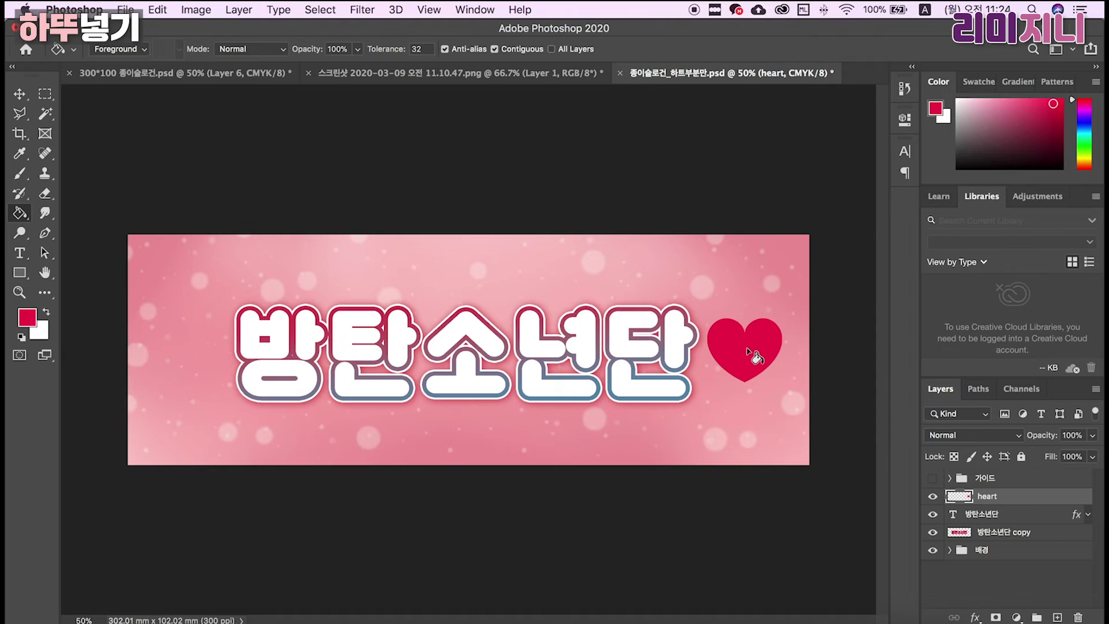
- Marquee-select the heart, copy it horizontally to the other side of the text, and deselect
{"action": "key", "text": "v"}
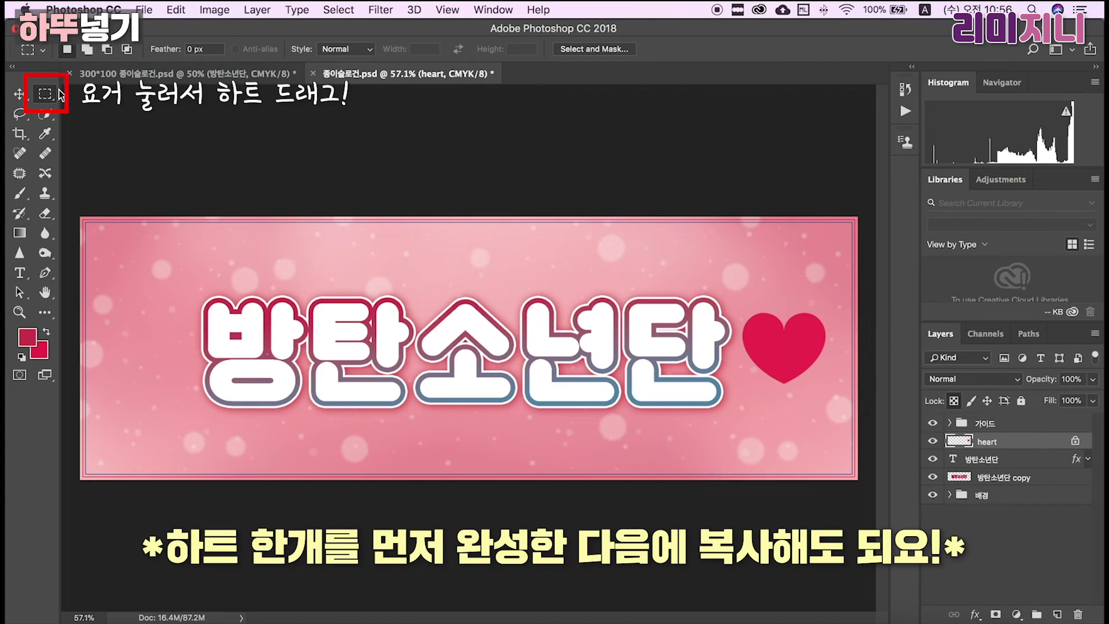
{"action": "left_click_drag", "start_coordinate": [835, 283], "coordinate": [725, 414]}
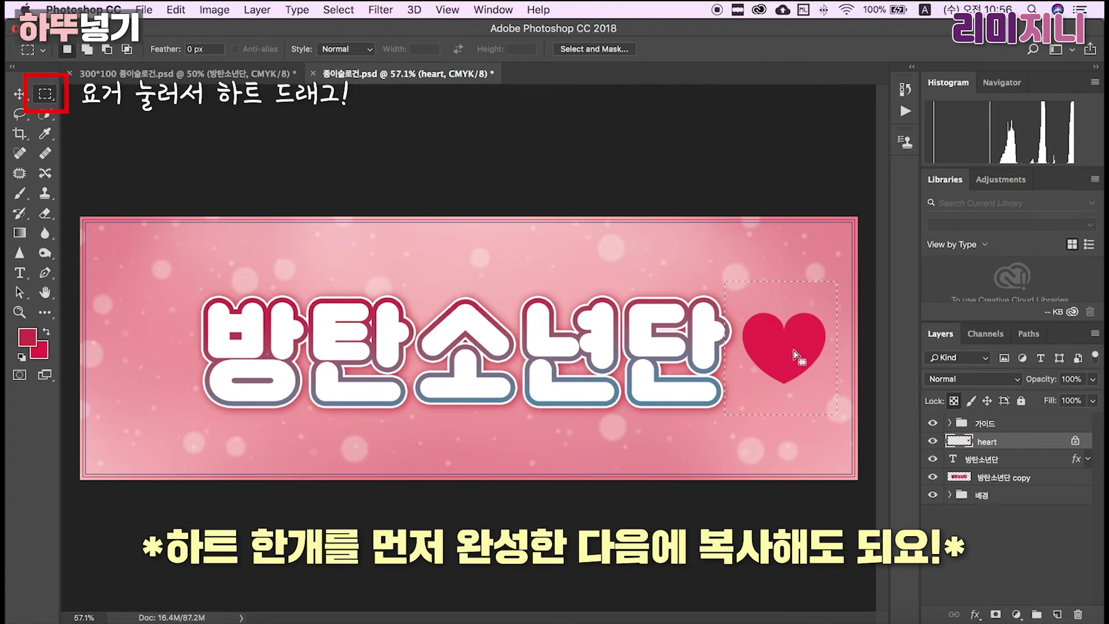
{"action": "key", "text": "v"}
{"action": "left_click_drag", "start_coordinate": [793, 349], "coordinate": [181, 346]}
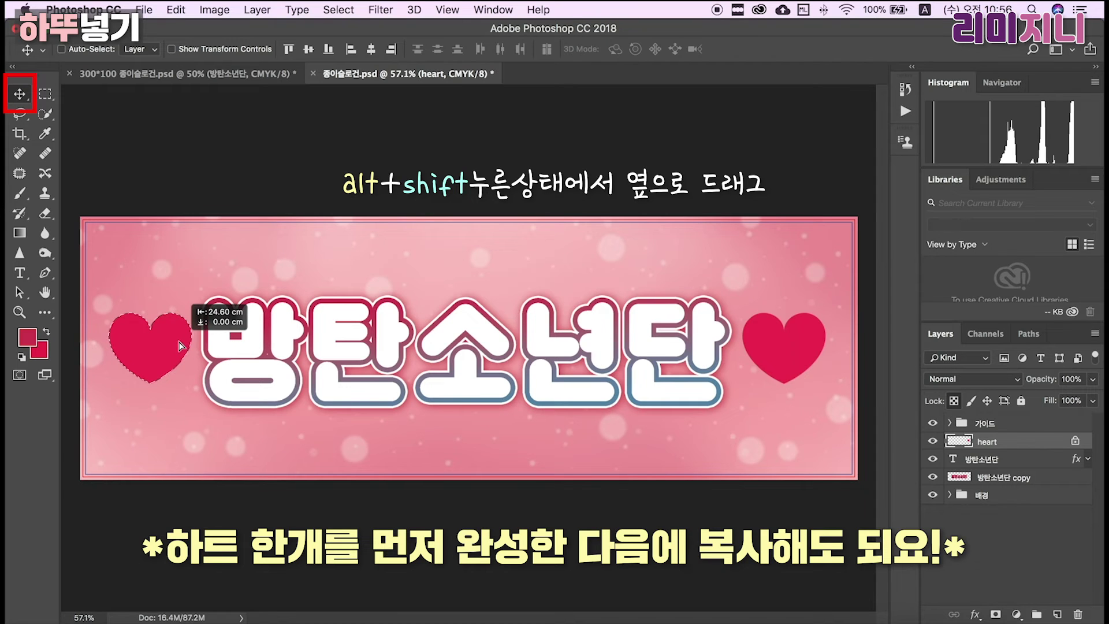
{"action": "key", "text": "ctrl+d"}
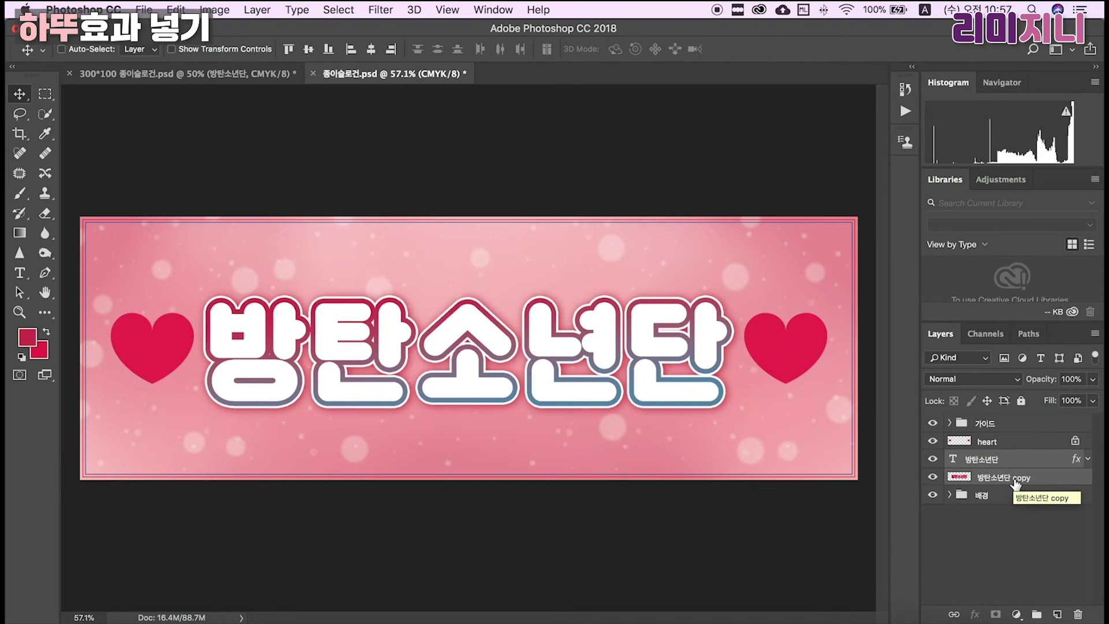
- Add a 16 px white outside Stroke to the heart layer
{"action": "left_click", "coordinate": [1012, 442]}
{"action": "left_click", "coordinate": [975, 614]}
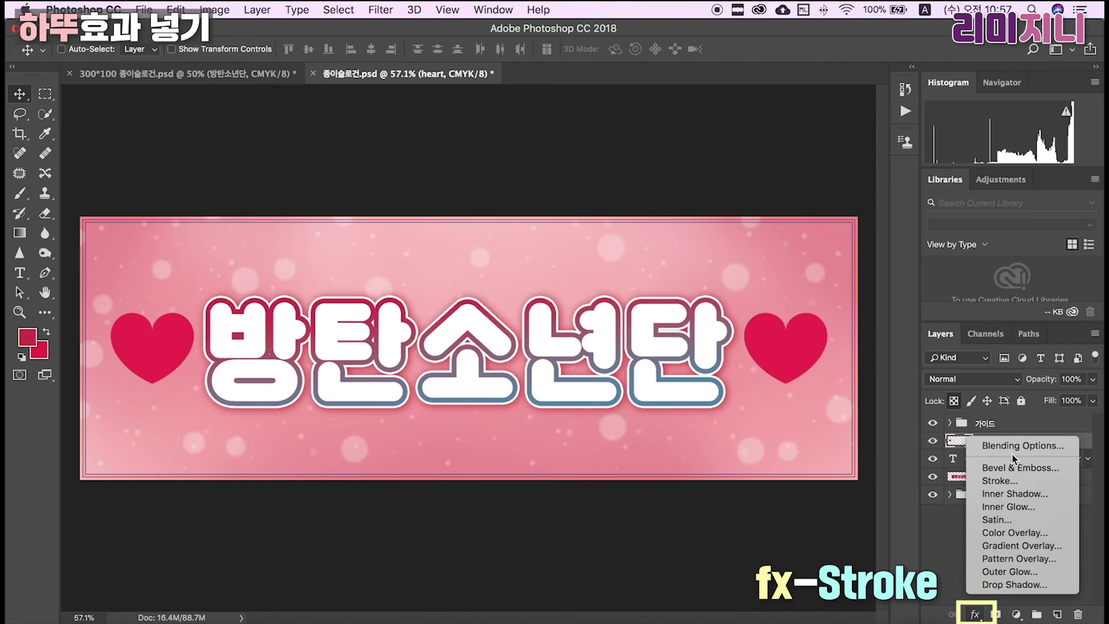
{"action": "left_click", "coordinate": [1010, 479]}
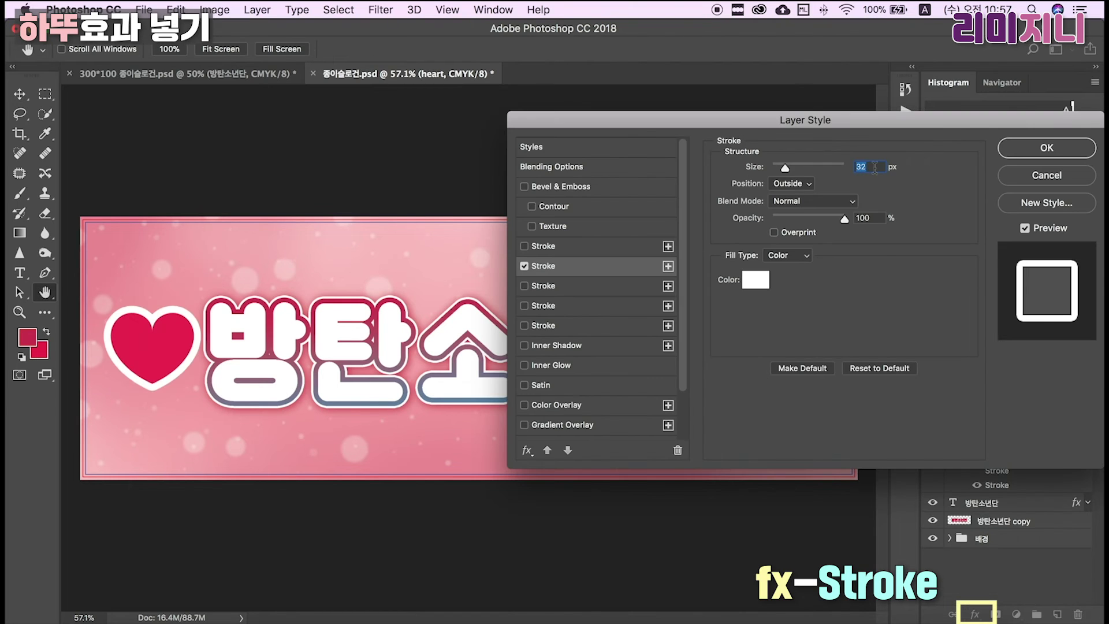
{"action": "type", "text": "16"}
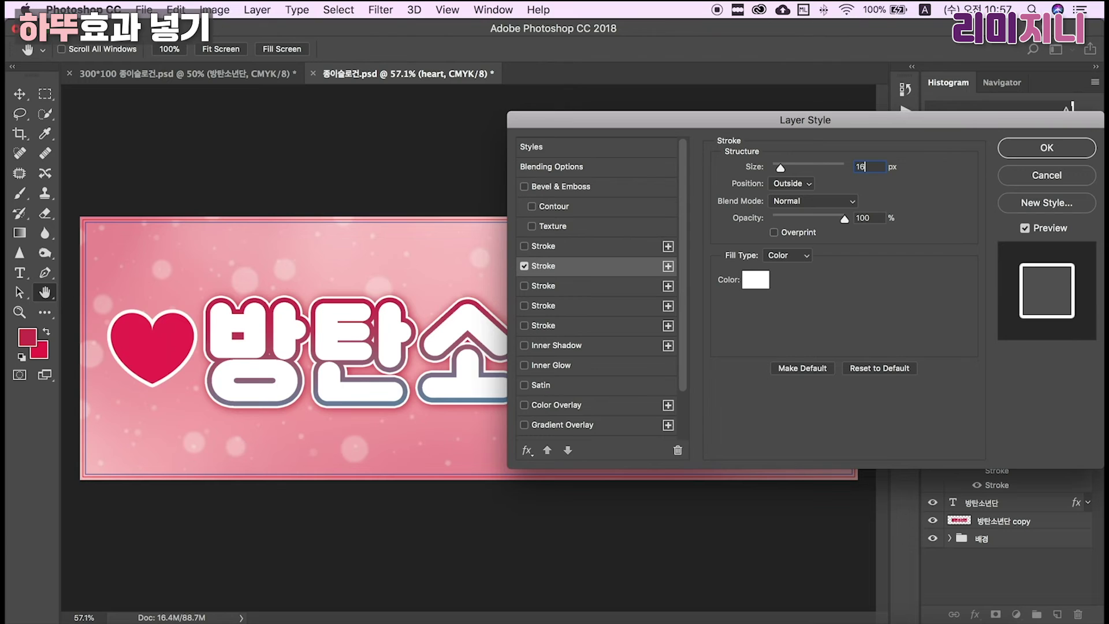
{"action": "key", "text": "Return"}
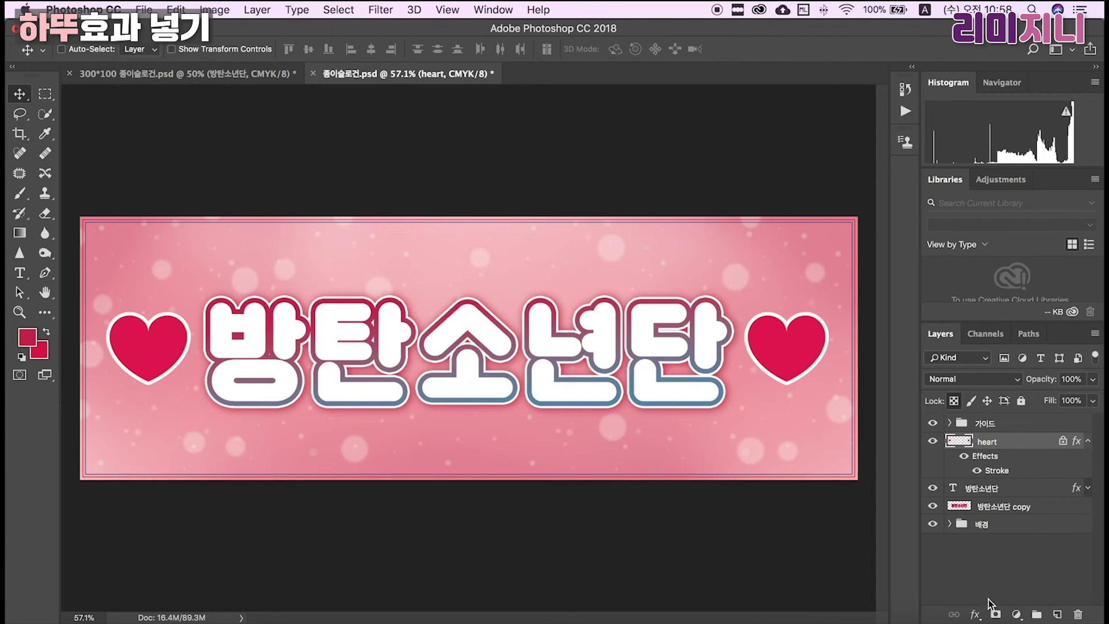
- Add Bevel & Emboss to the heart layer with depth 178%, size 21 px, angle 104° and altitude 21°
{"action": "left_click", "coordinate": [976, 615]}
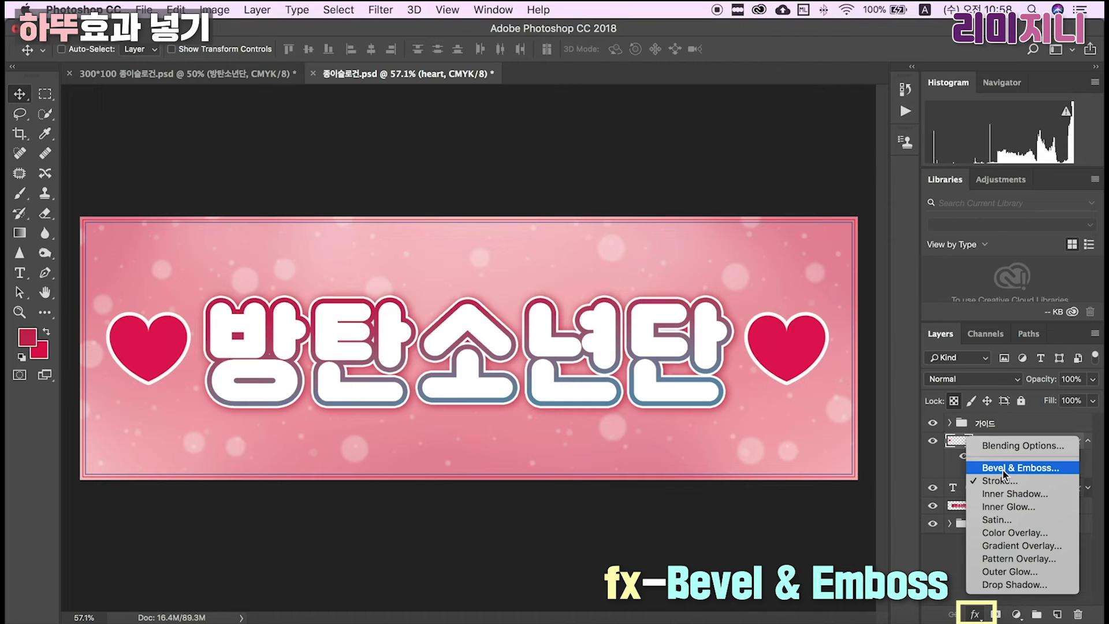
{"action": "left_click", "coordinate": [1003, 469]}
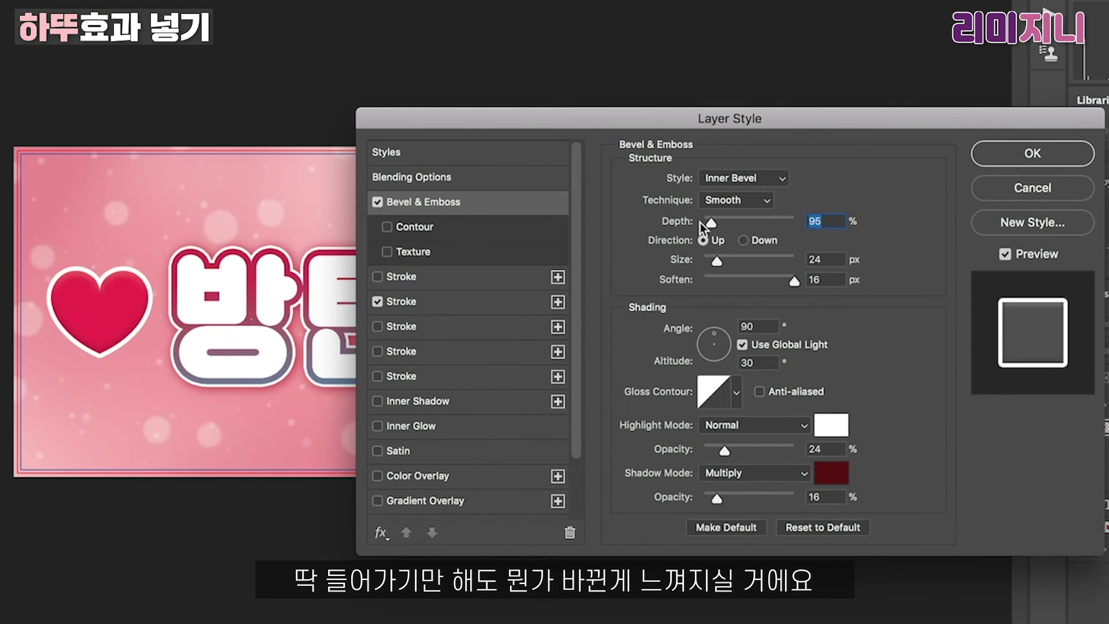
{"action": "left_click_drag", "start_coordinate": [709, 223], "coordinate": [722, 223]}
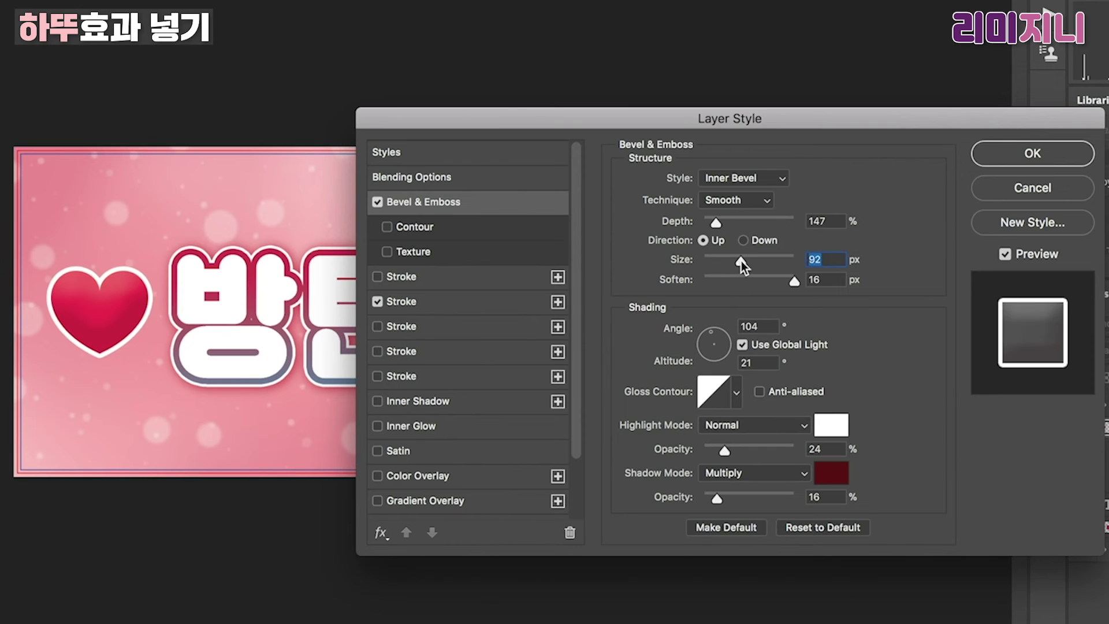
{"action": "left_click_drag", "start_coordinate": [741, 262], "coordinate": [717, 262]}
{"action": "left_click_drag", "start_coordinate": [716, 222], "coordinate": [723, 221]}
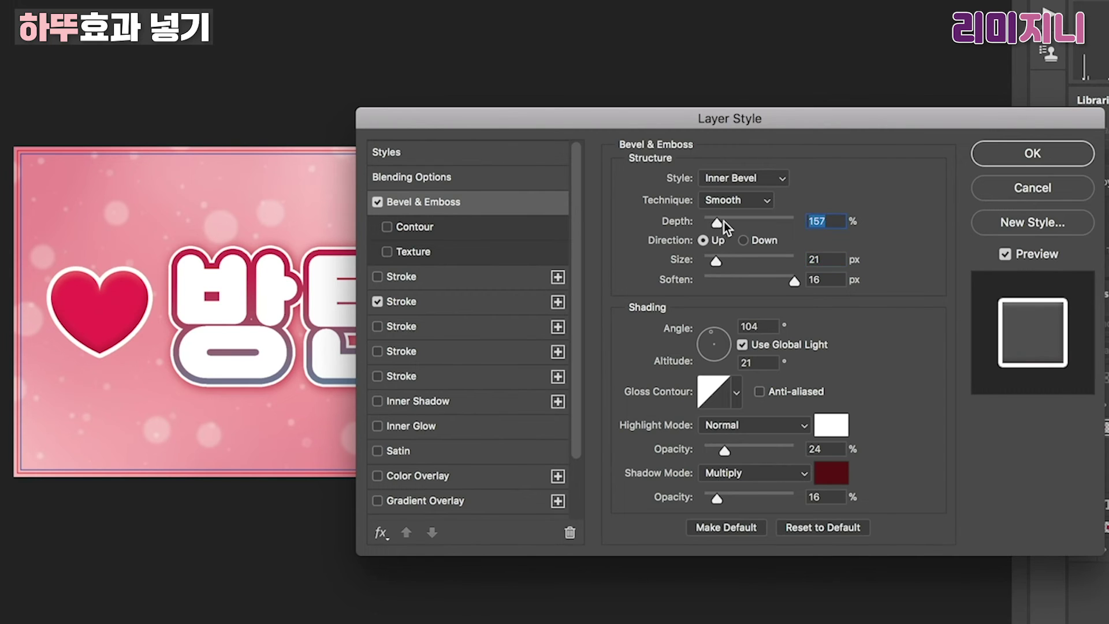
{"action": "type", "text": "178"}
{"action": "key", "text": "Tab"}
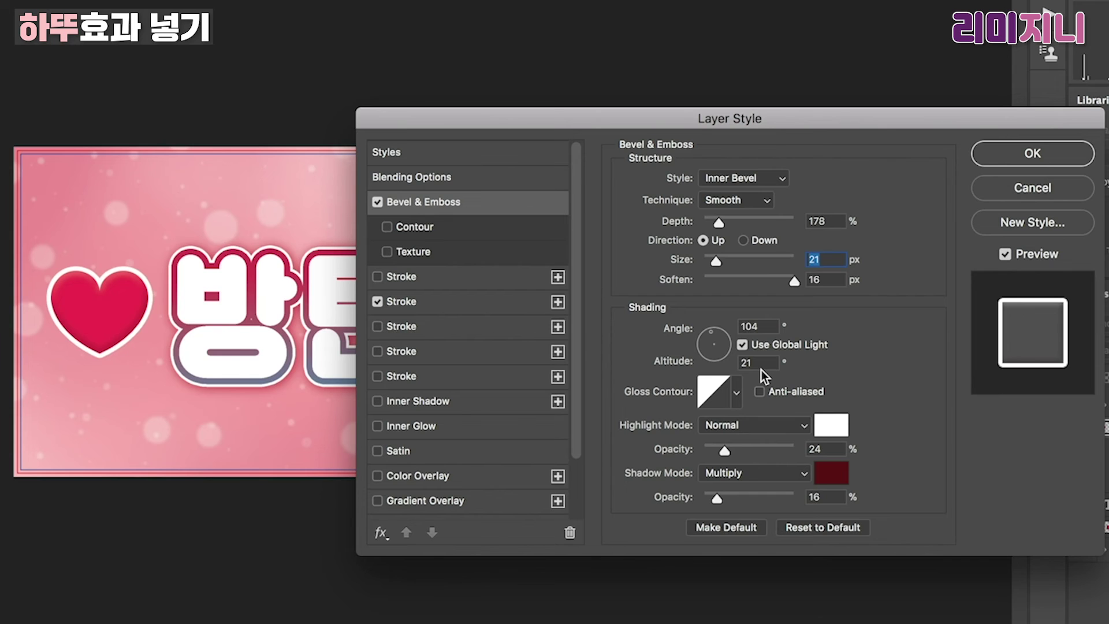
{"action": "left_click", "coordinate": [985, 161]}
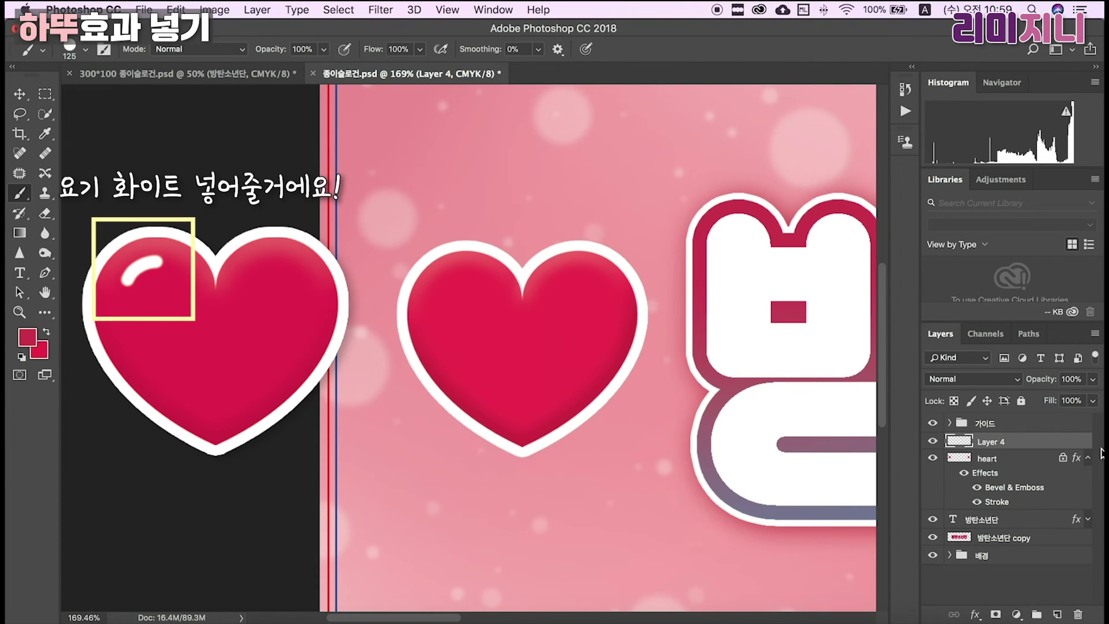
- Collapse the heart layer's effects, reduce the brush to 20 px, and set the foreground colour to white
{"action": "left_click", "coordinate": [1089, 458]}
{"action": "key", "text": "bracketleft"}
{"action": "key", "text": "bracketleft"}
{"action": "key", "text": "bracketleft"}
{"action": "key", "text": "bracketleft"}
{"action": "key", "text": "bracketleft"}
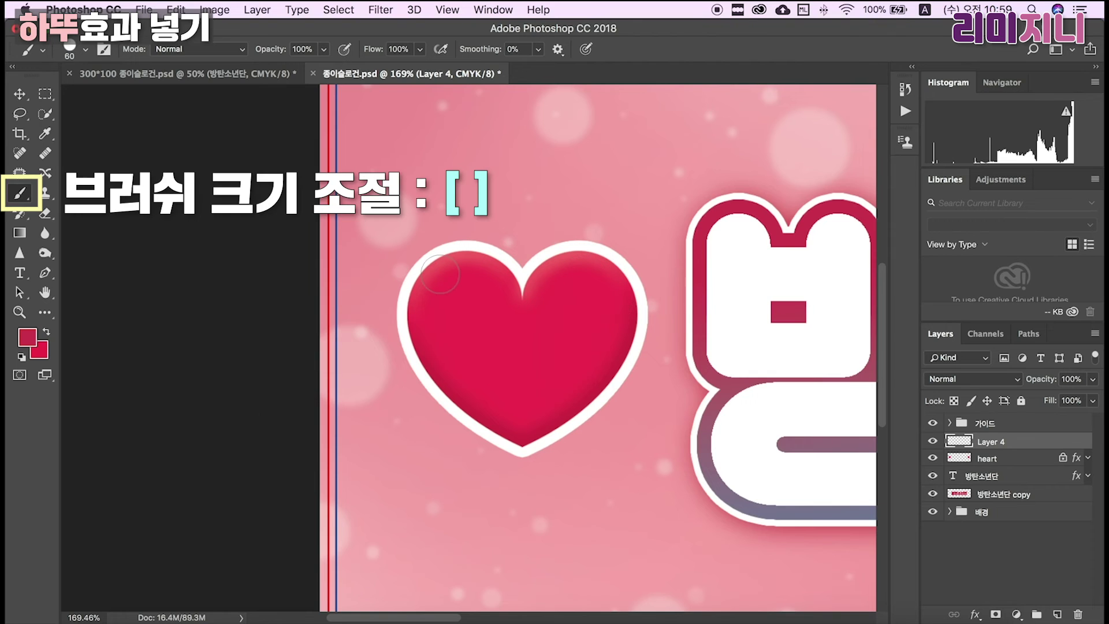
{"action": "key", "text": "bracketleft"}
{"action": "key", "text": "bracketleft"}
{"action": "key", "text": "bracketleft"}
{"action": "key", "text": "bracketleft"}
{"action": "double_click", "coordinate": [26, 338]}
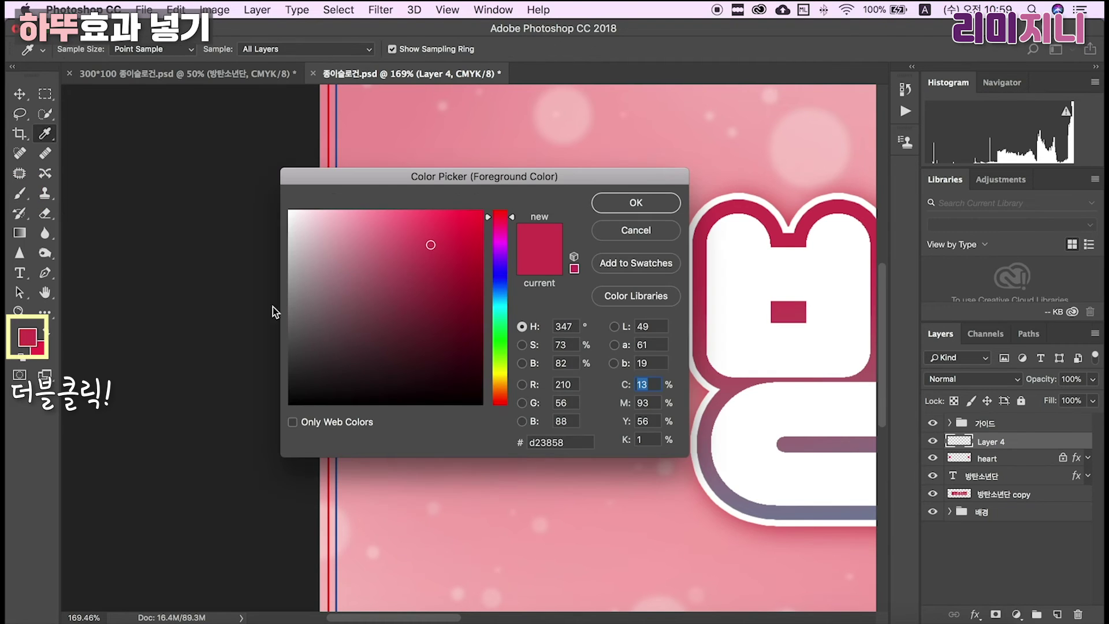
{"action": "left_click_drag", "start_coordinate": [294, 271], "coordinate": [277, 207]}
{"action": "key", "text": "Return"}
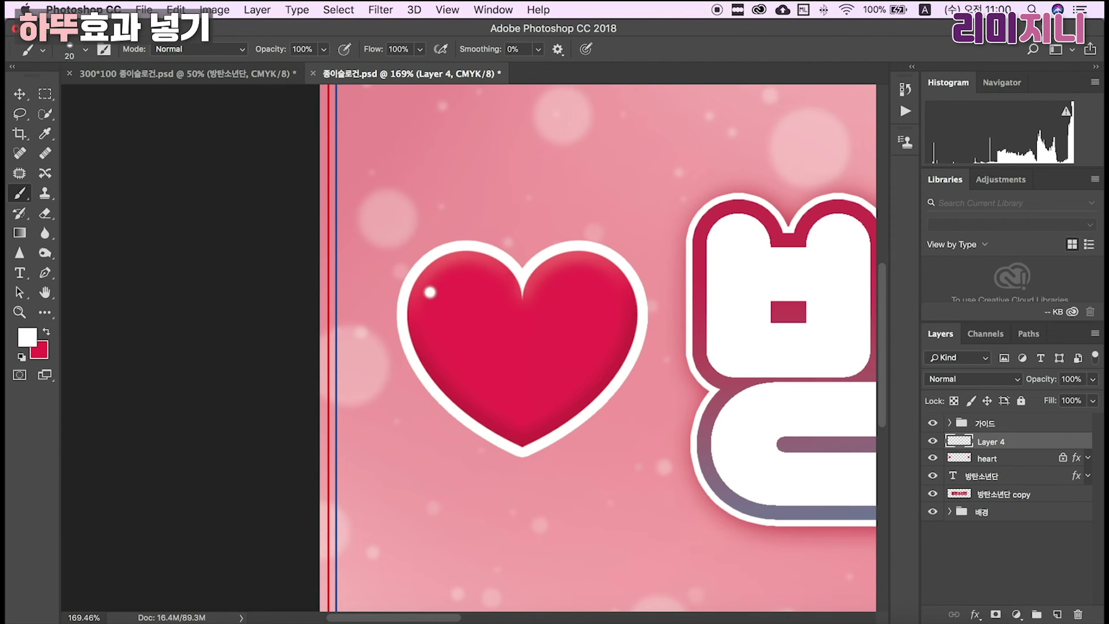
- Paint a short curved white highlight on the upper-left lobe of the left heart
{"action": "left_click_drag", "start_coordinate": [432, 287], "coordinate": [448, 275]}
{"action": "key", "text": "super+z"}
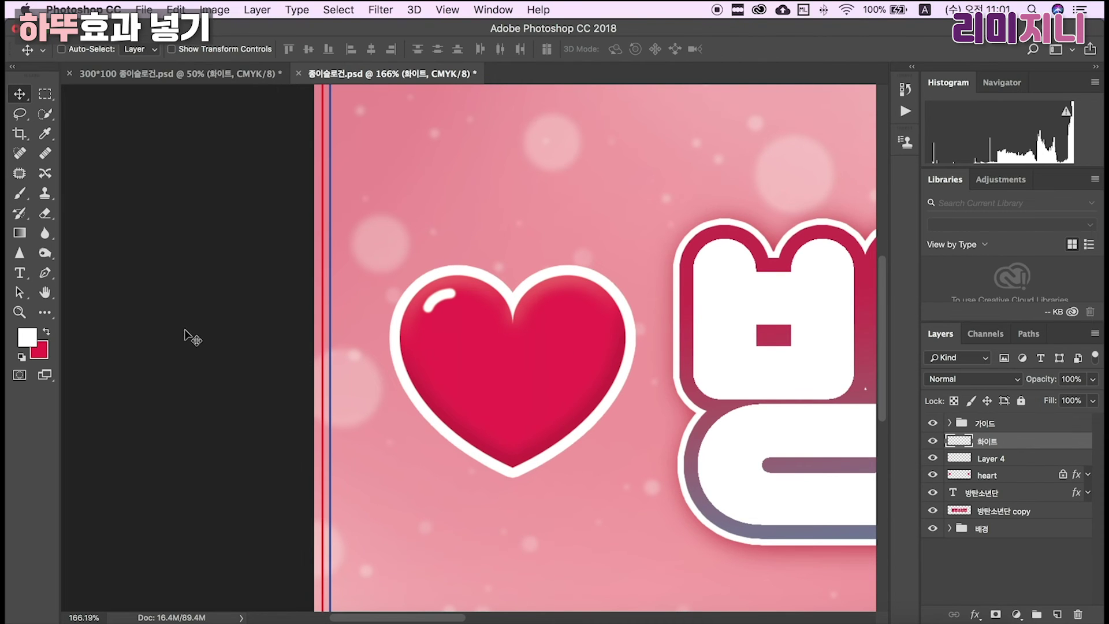
- Marquee-select the white highlight, copy it from the left heart onto the right heart, and select the 화이트 layer
{"action": "scroll", "coordinate": [184, 329], "scroll_direction": "down", "scroll_amount": 5}
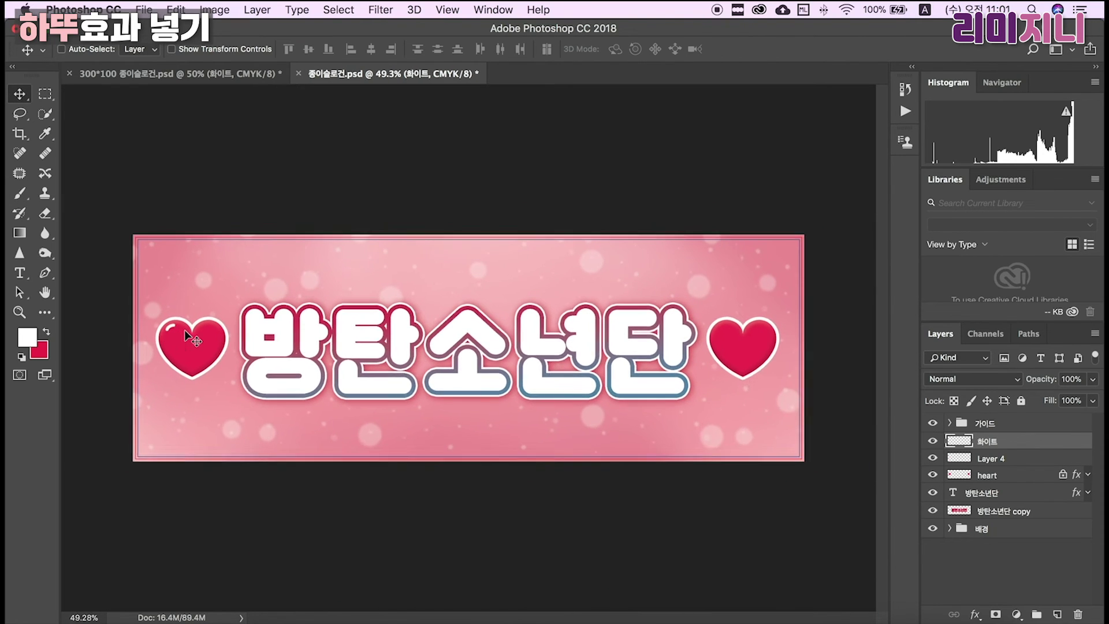
{"action": "key", "text": "m"}
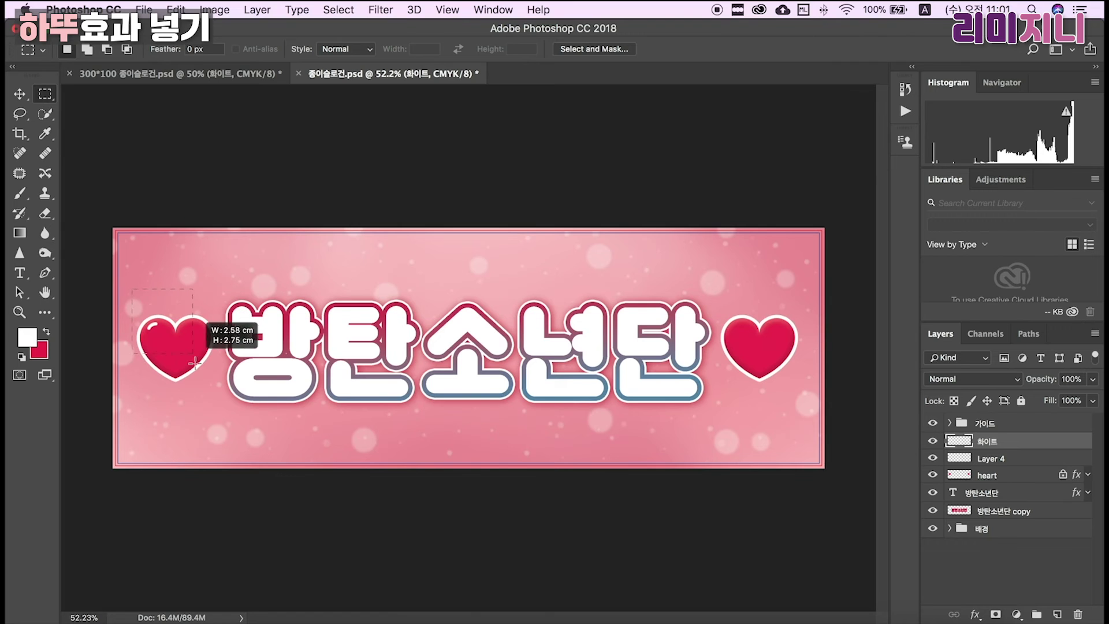
{"action": "key", "text": "v"}
{"action": "key", "text": "m"}
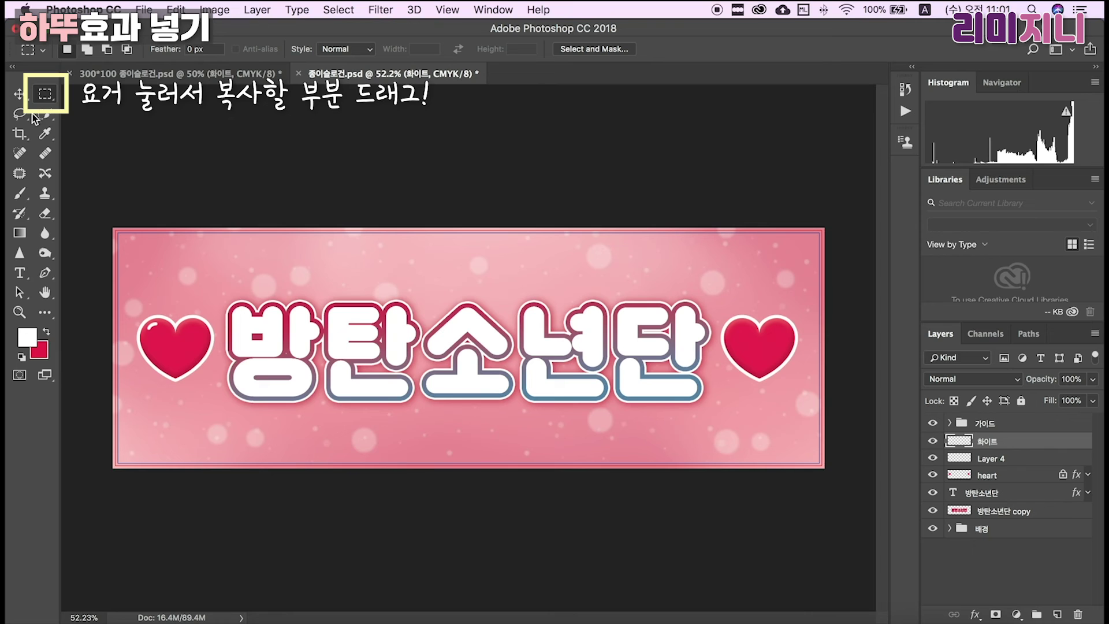
{"action": "left_click_drag", "start_coordinate": [145, 315], "coordinate": [686, 324]}
{"action": "key", "text": "v"}
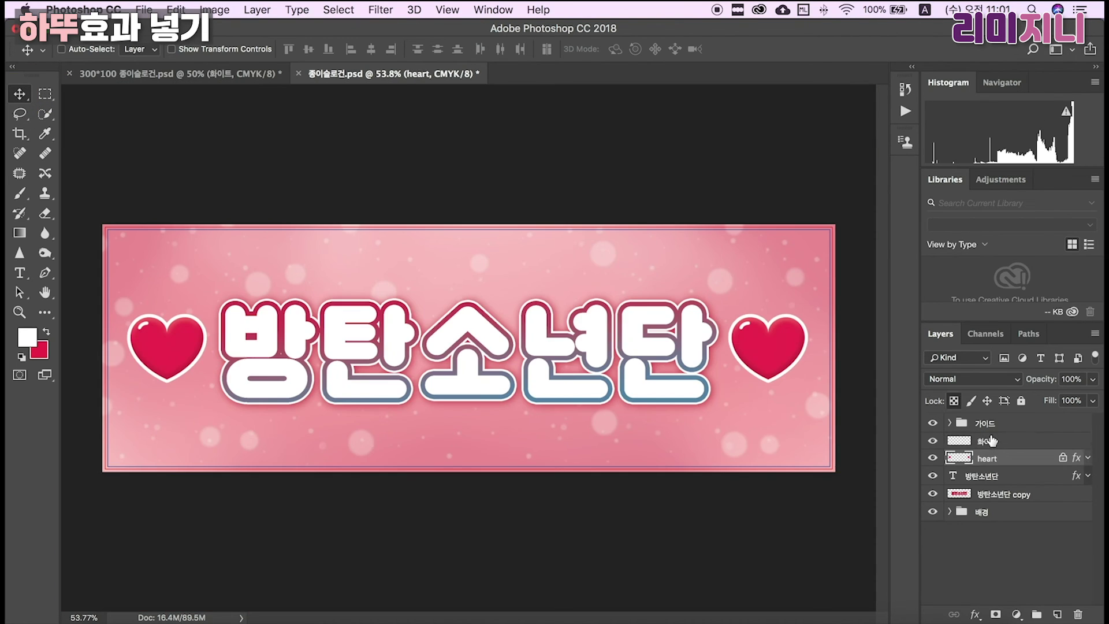
{"action": "double_click", "coordinate": [991, 441]}
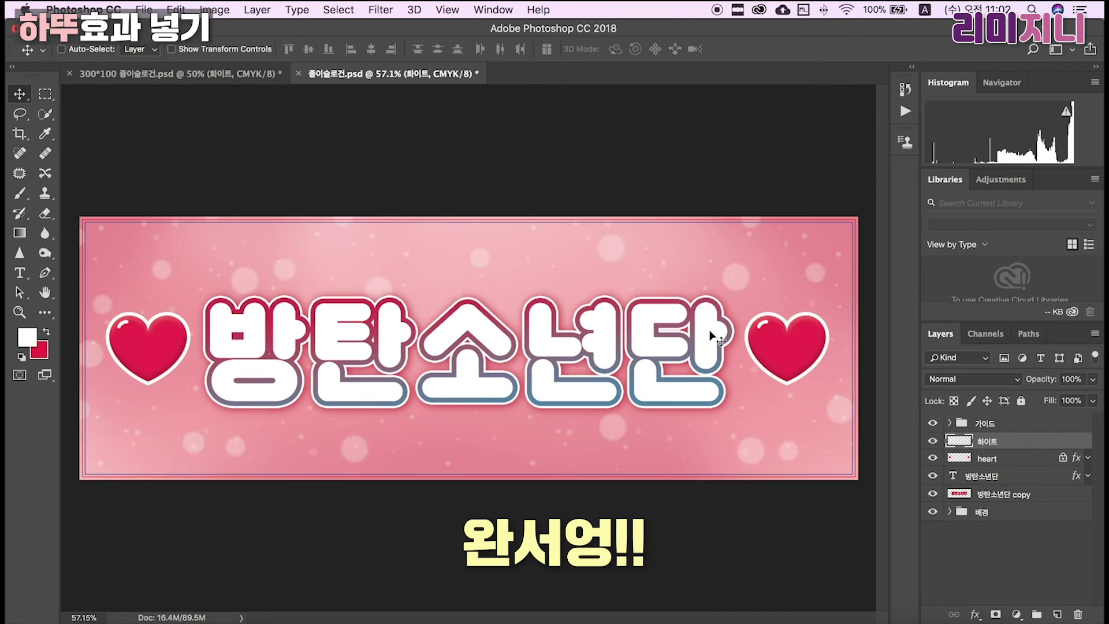
- Duplicate the heart layer, place the copy directly beneath the original, and rasterize the copy's layer style
{"action": "left_click", "coordinate": [1001, 458]}
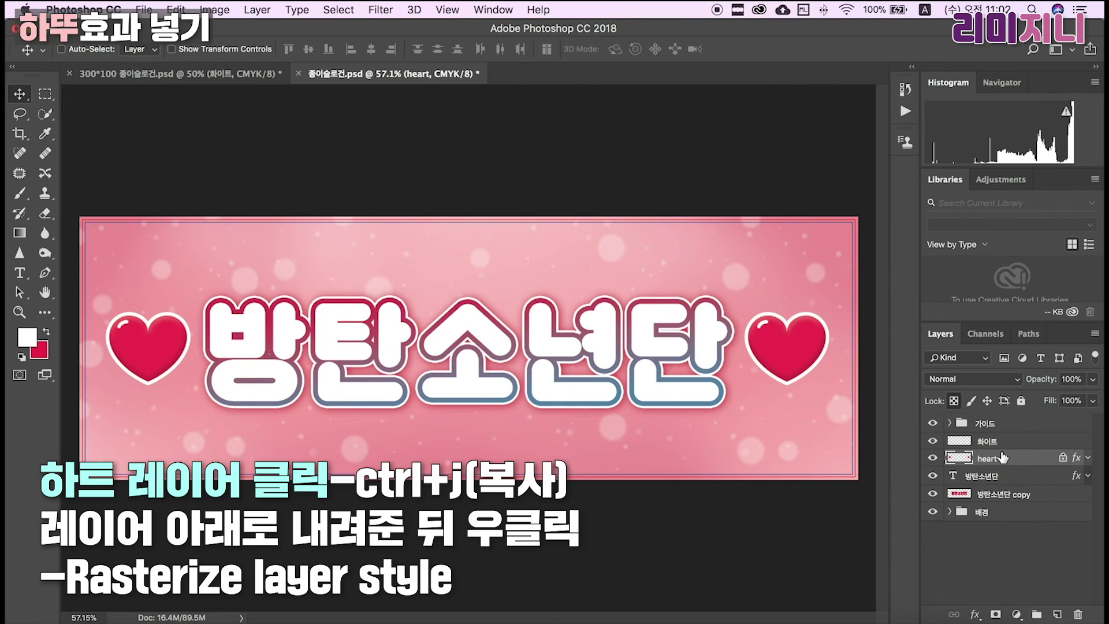
{"action": "key", "text": "ctrl+j"}
{"action": "left_click_drag", "start_coordinate": [1001, 458], "coordinate": [992, 477]}
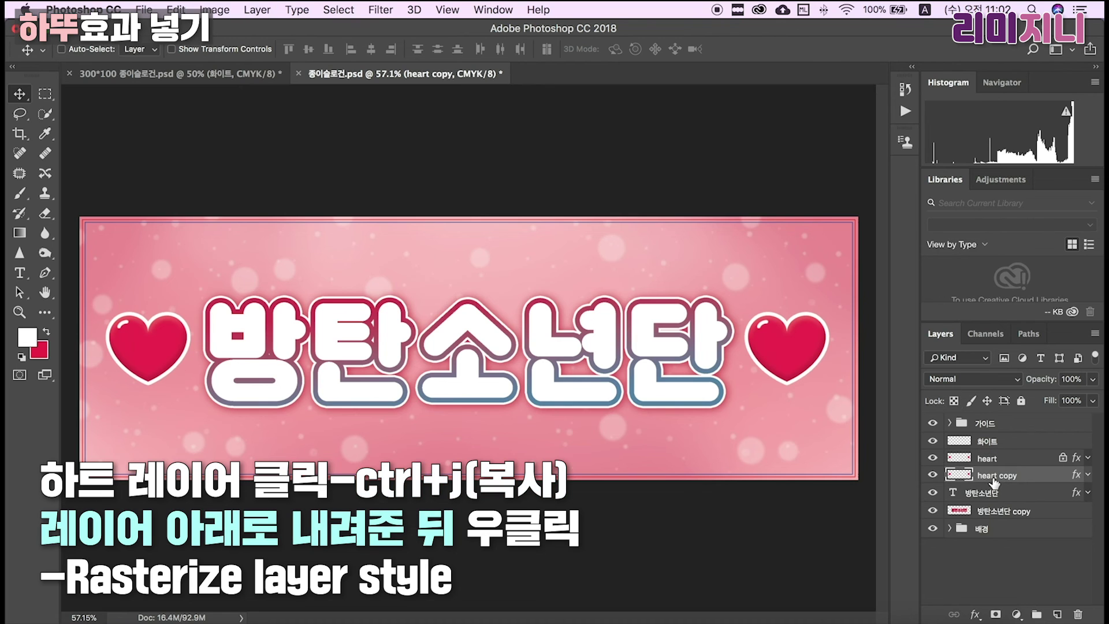
{"action": "right_click", "coordinate": [993, 477]}
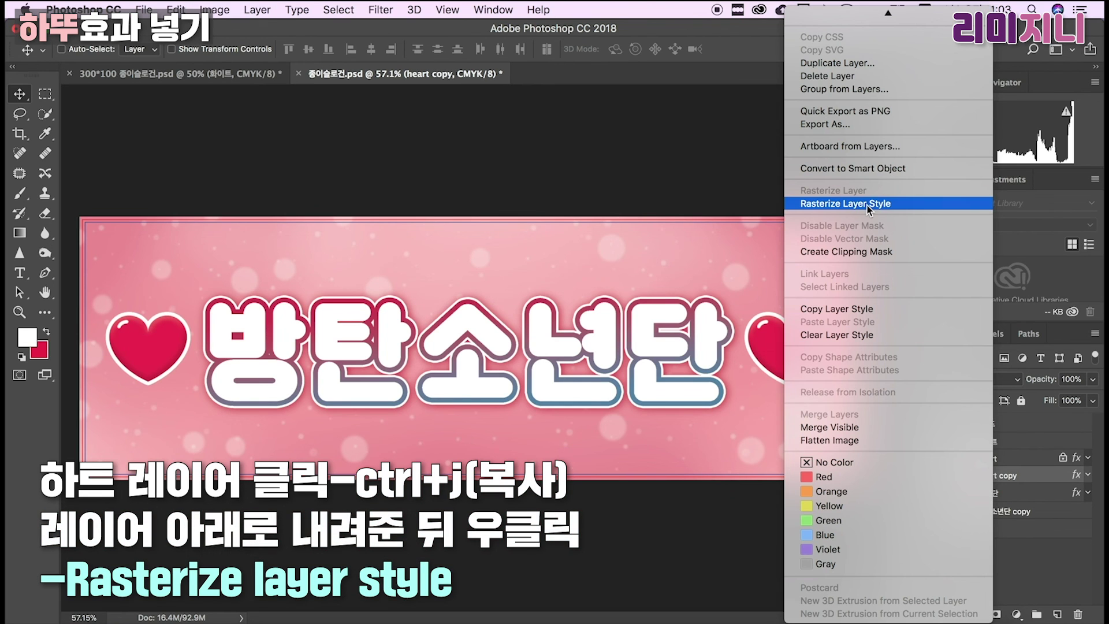
{"action": "left_click", "coordinate": [868, 206]}
- Fill the heart copy with a sampled deep crimson while its transparent pixels are locked, and unlock them again
{"action": "left_click", "coordinate": [954, 401]}
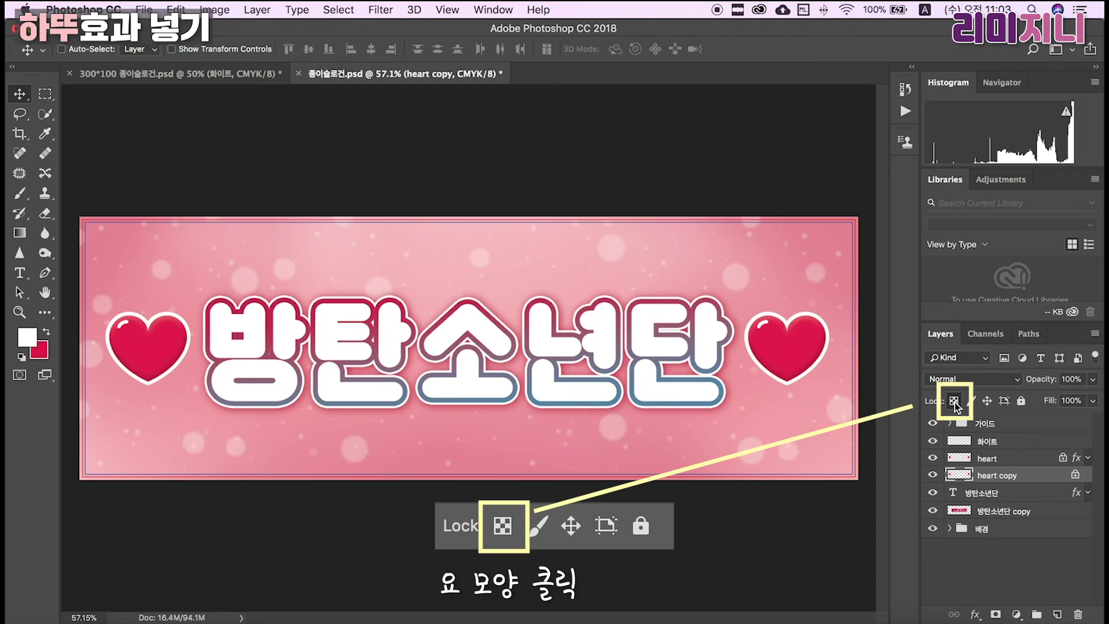
{"action": "key", "text": "i"}
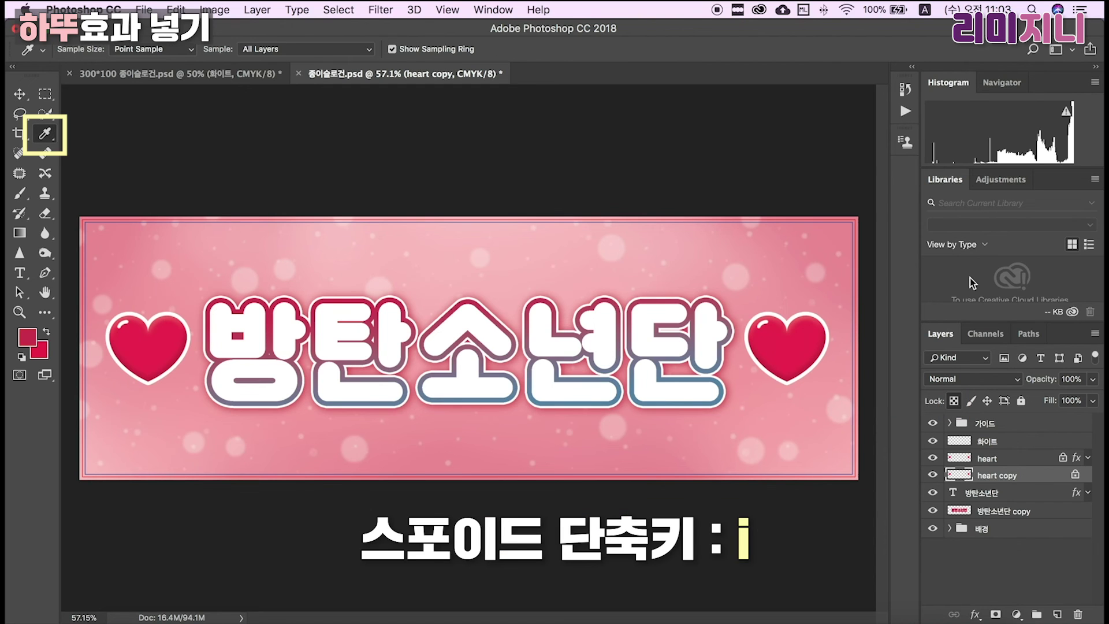
{"action": "key", "text": "alt+BackSpace"}
{"action": "left_click", "coordinate": [954, 400]}
- Apply a Gaussian Blur to the heart copy and nudge it slightly downward as a soft shadow behind the hearts
{"action": "left_click", "coordinate": [381, 10]}
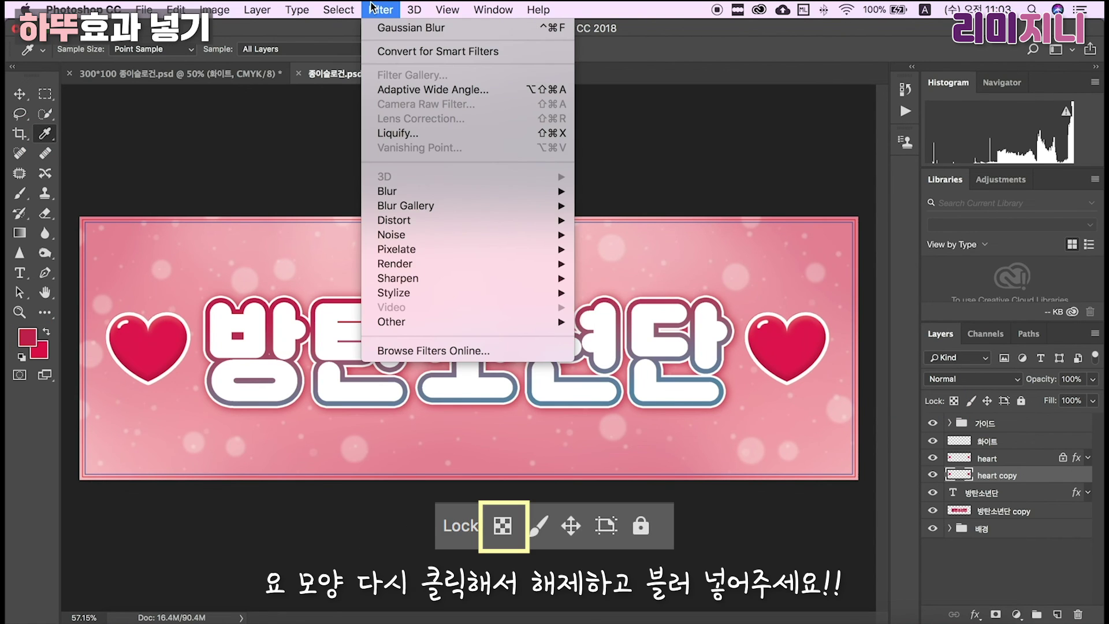
{"action": "mouse_move", "coordinate": [460, 194]}
{"action": "left_click", "coordinate": [663, 253]}
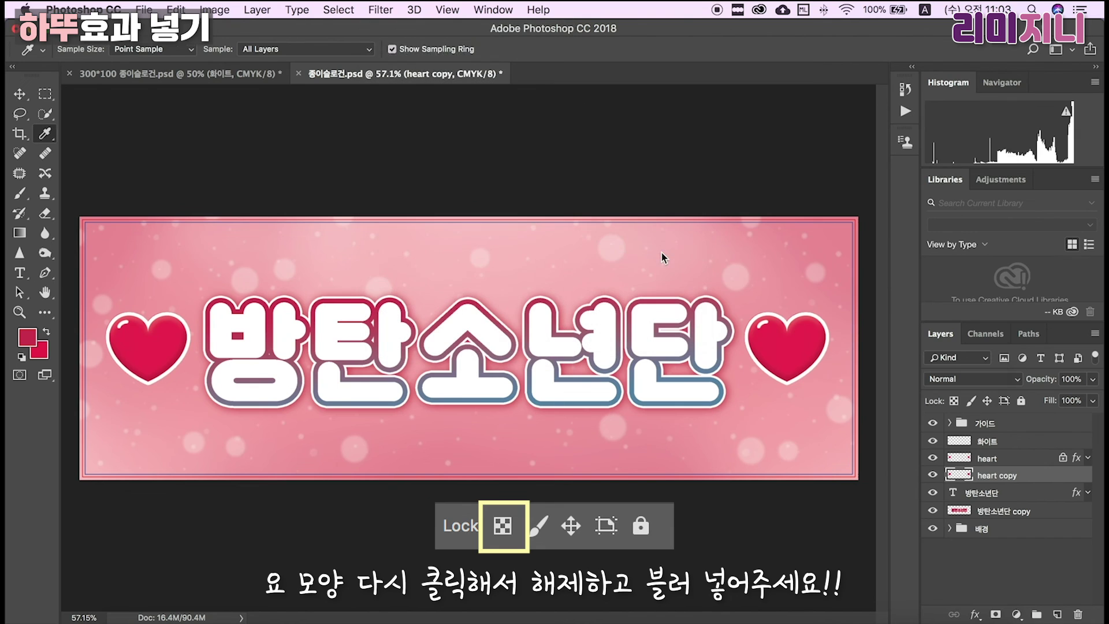
{"action": "key", "text": "Return"}
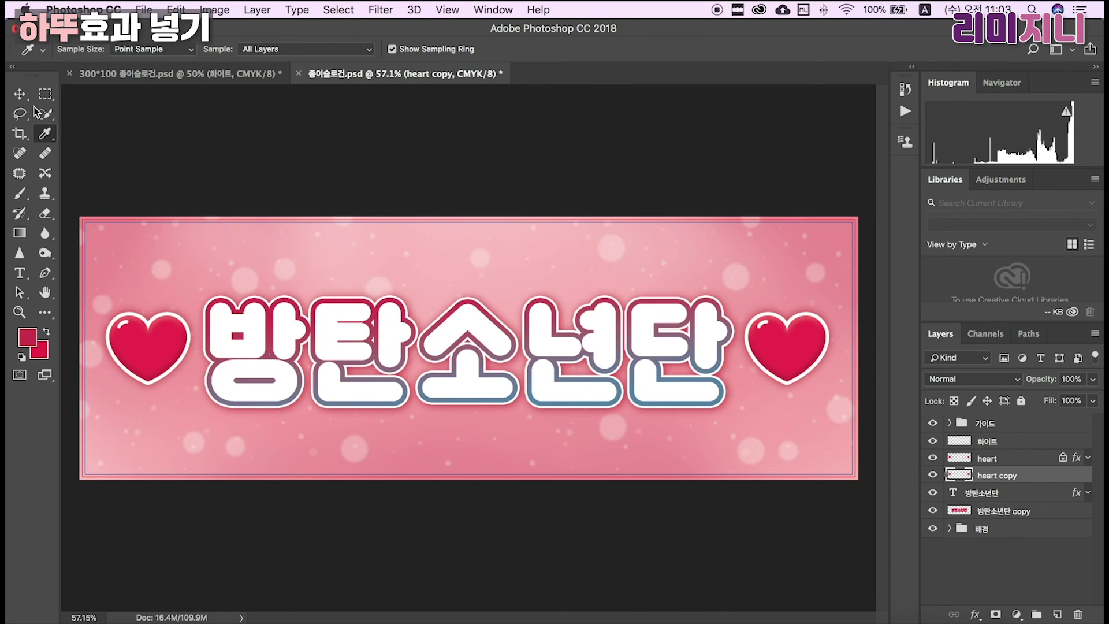
{"action": "left_click", "coordinate": [24, 99]}
{"action": "key", "text": "Down"}
{"action": "key", "text": "Down"}
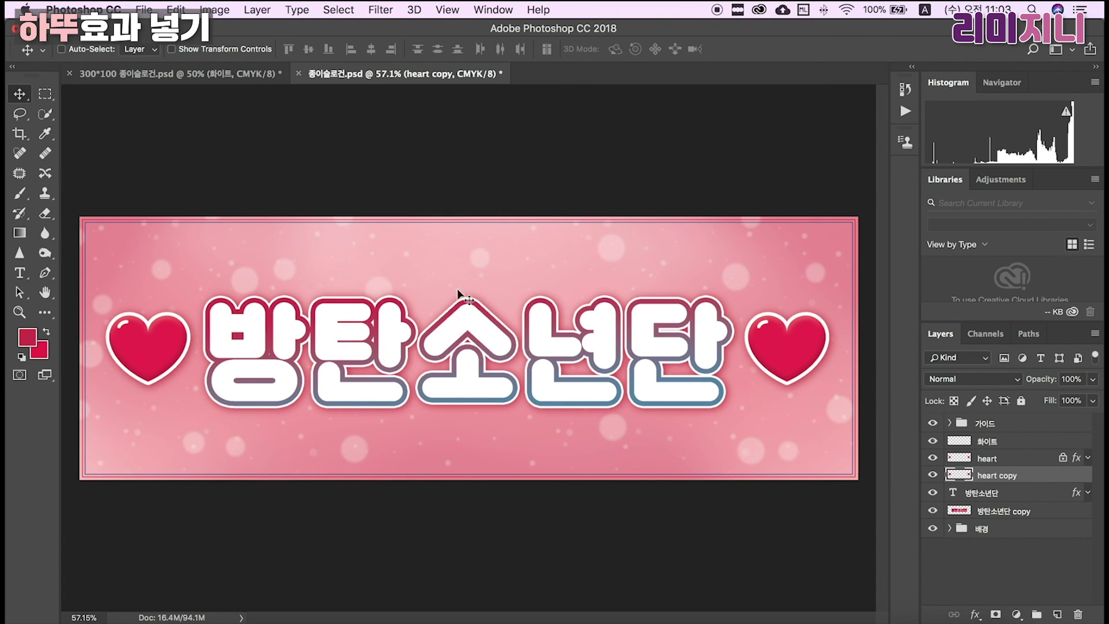
- Select the 방탄소년단 text layer together with the 방탄소년단 copy layer
{"action": "left_click", "coordinate": [1026, 493]}
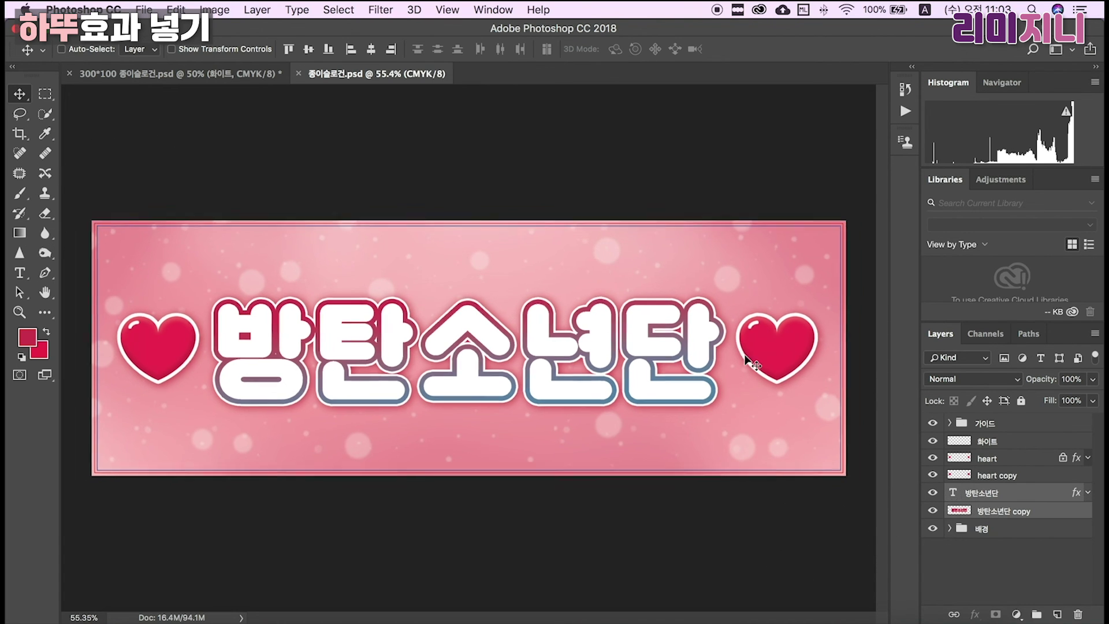
{"action": "scroll", "coordinate": [744, 355], "scroll_direction": "up", "scroll_amount": 1}
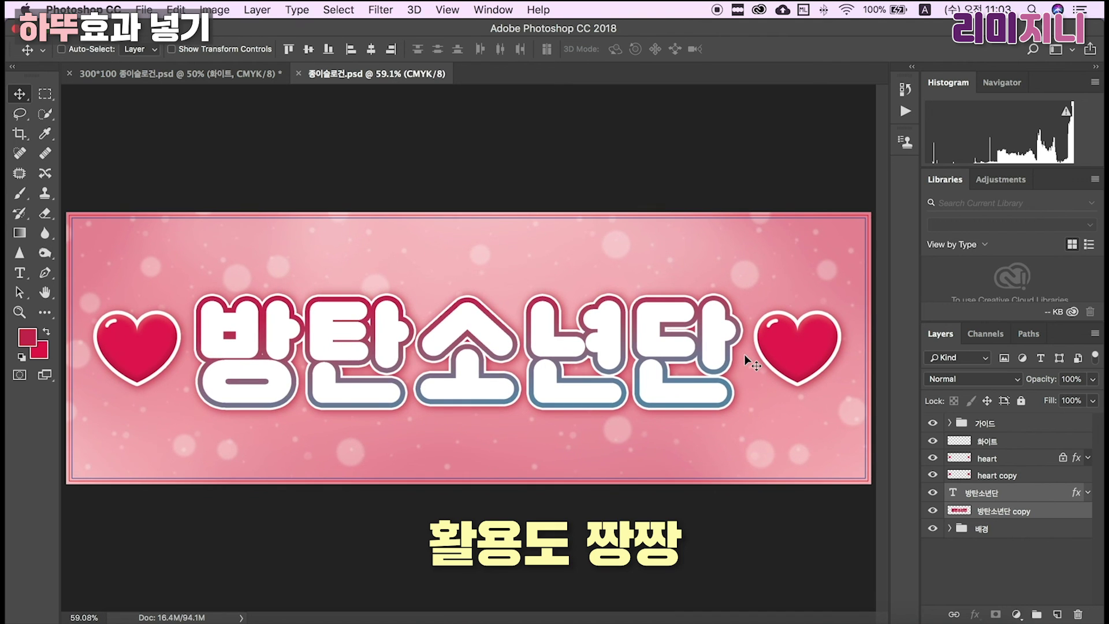